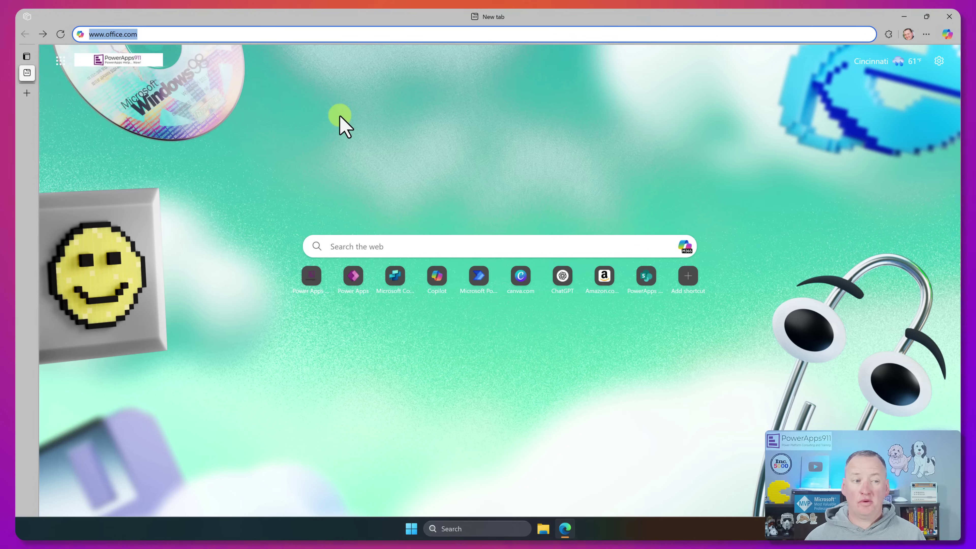
Load office.com in Edge to reach the Microsoft 365 Copilot chat home page.
key(Return)
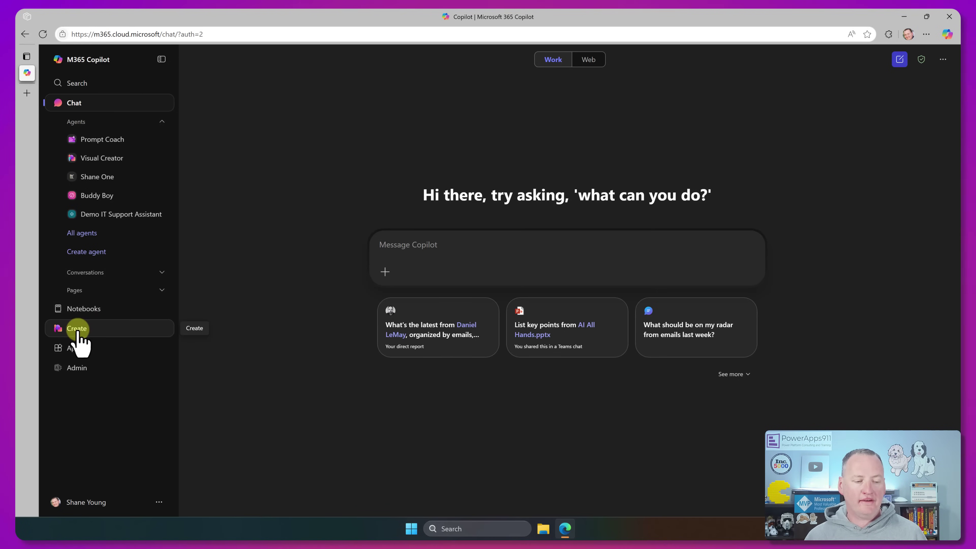
Start a new image from a pasted prompt describing a Power Apps Canvas app in the maker studio.
click(97, 331)
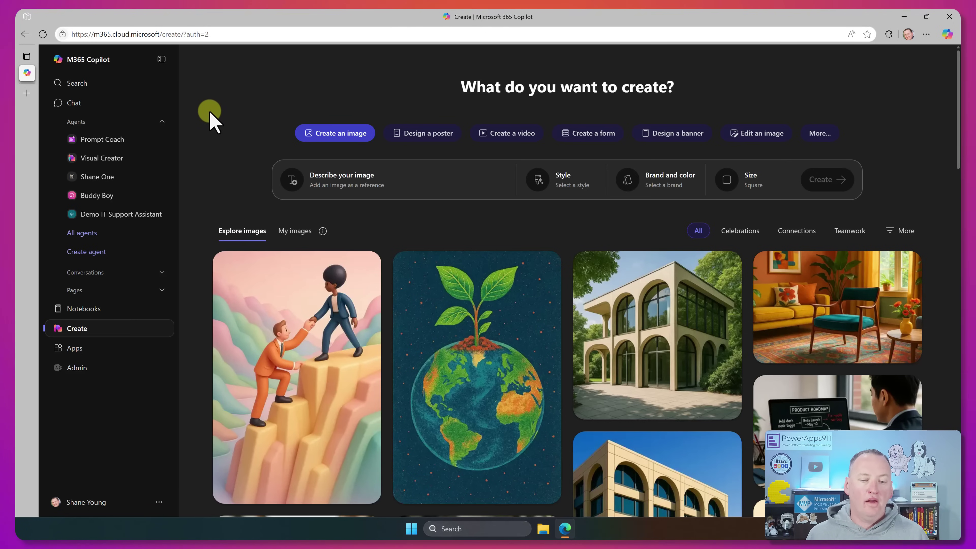
click(381, 189)
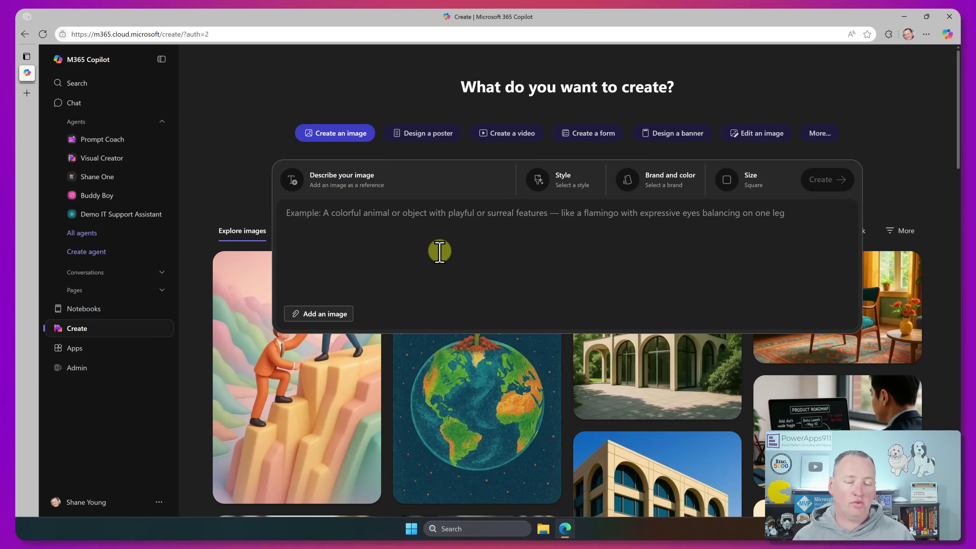
text(A screen shot of a Power Apps Canvas app being editing in the maker studio)
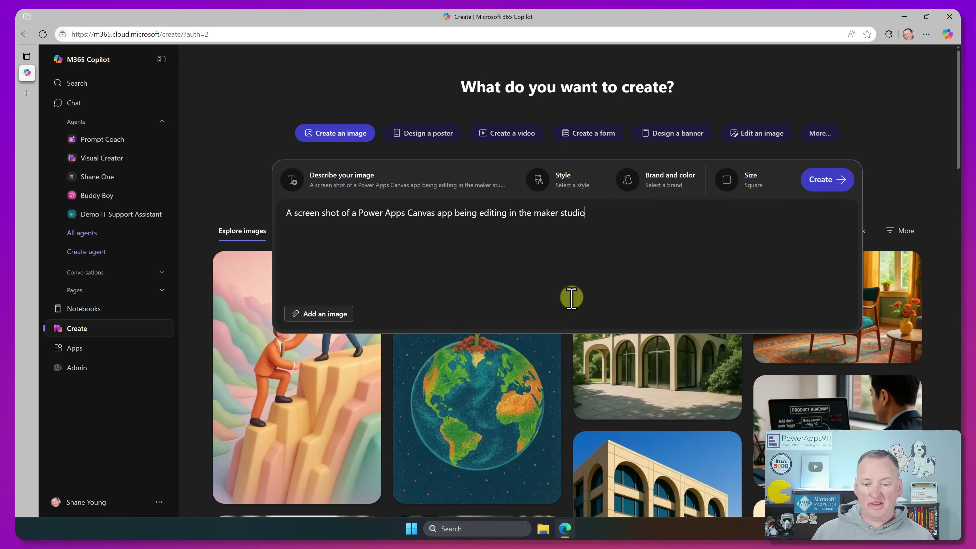
Pick Photorealistic from the Style gallery and go back to the image description.
click(565, 189)
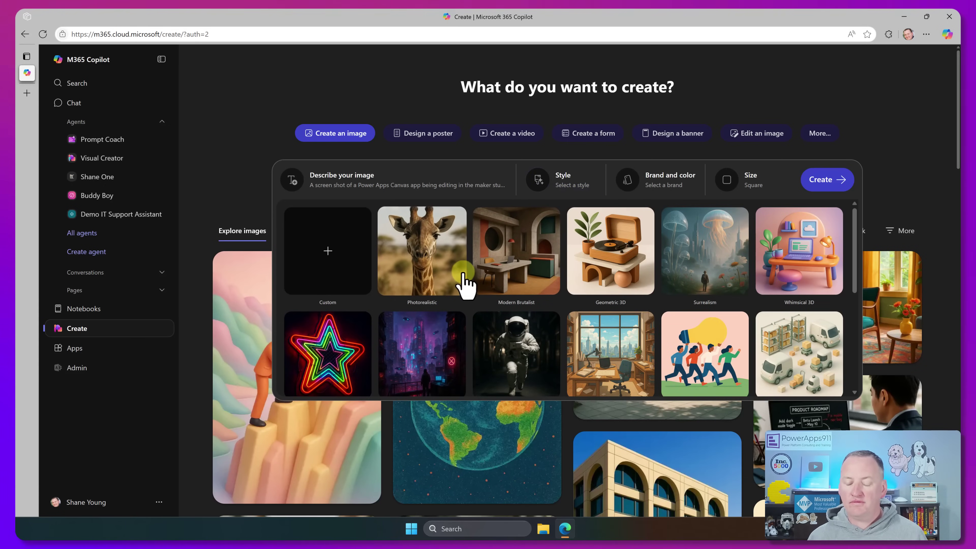
scroll(626, 298, down, 5)
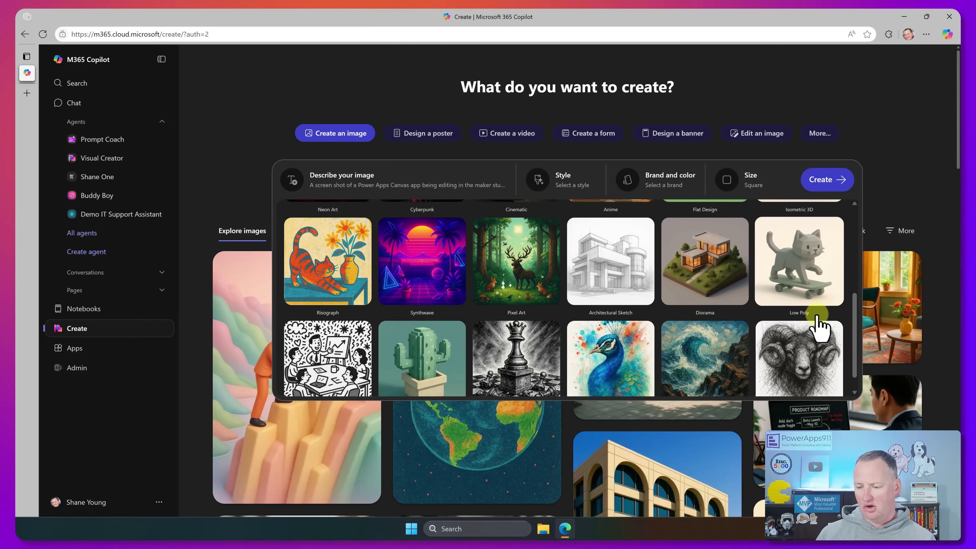
scroll(531, 312, down, 1)
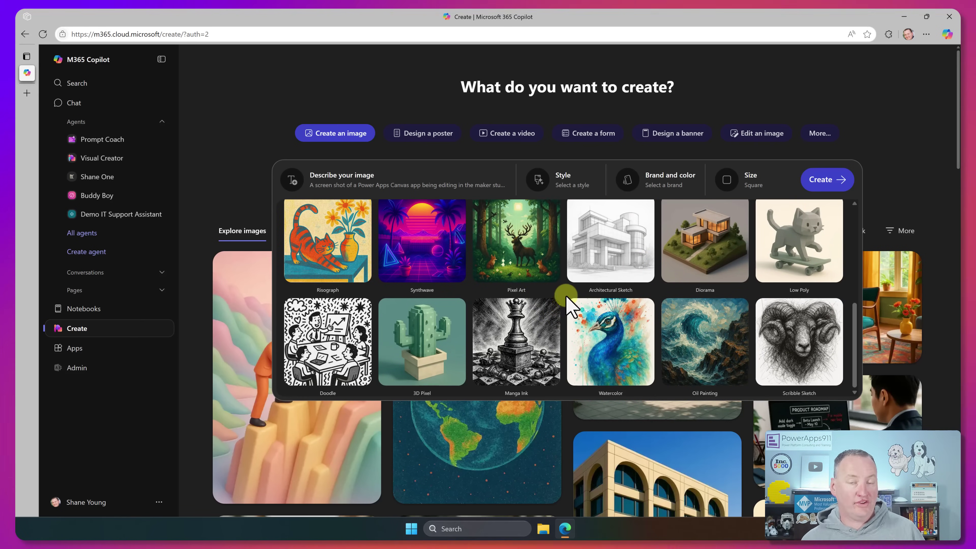
scroll(571, 304, up, 5)
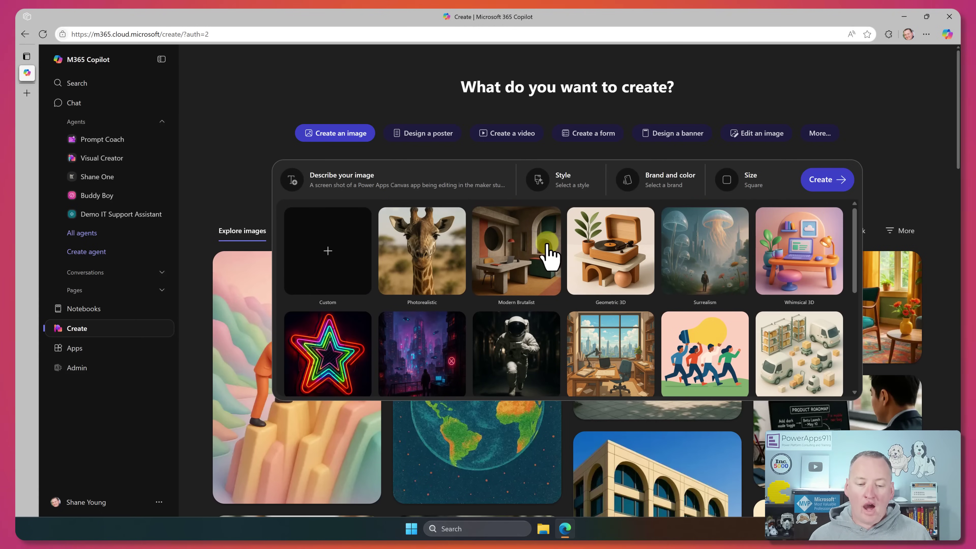
click(425, 253)
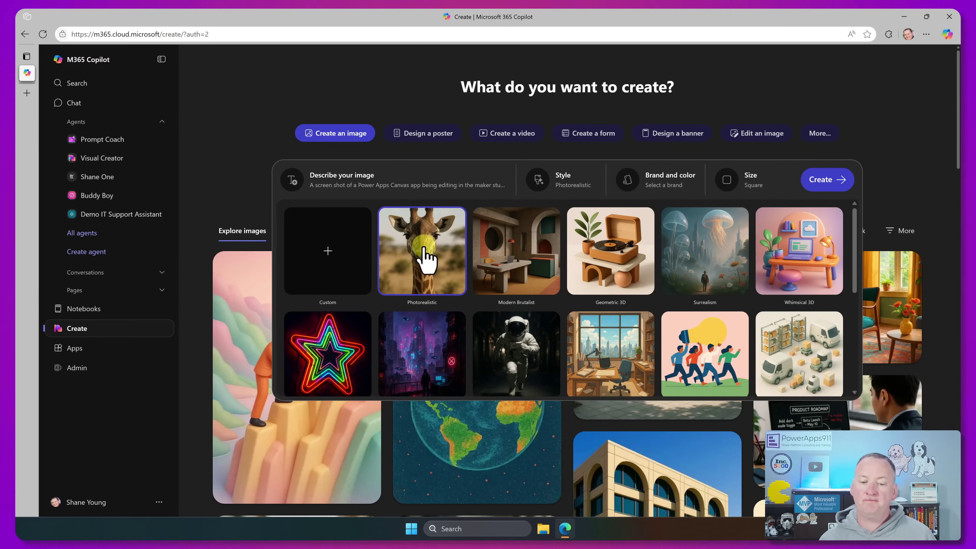
click(431, 177)
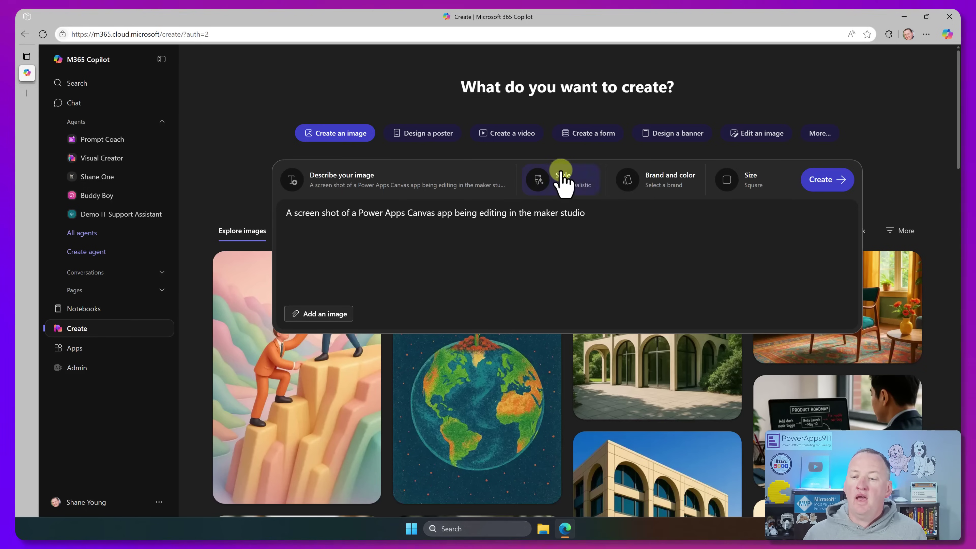
Generate the image using the PowerApps911 v1 brand kit at Wide size, 1536 x 1024.
click(656, 184)
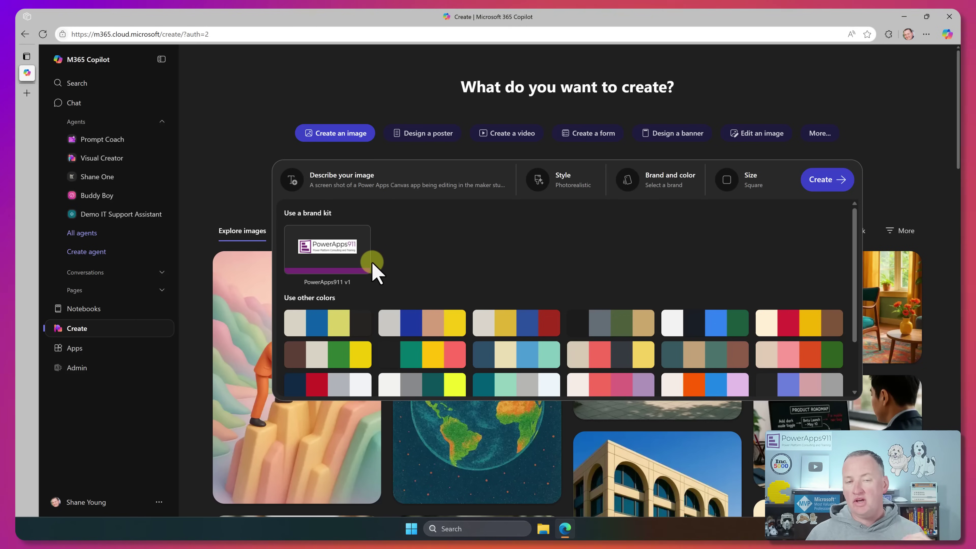
click(352, 263)
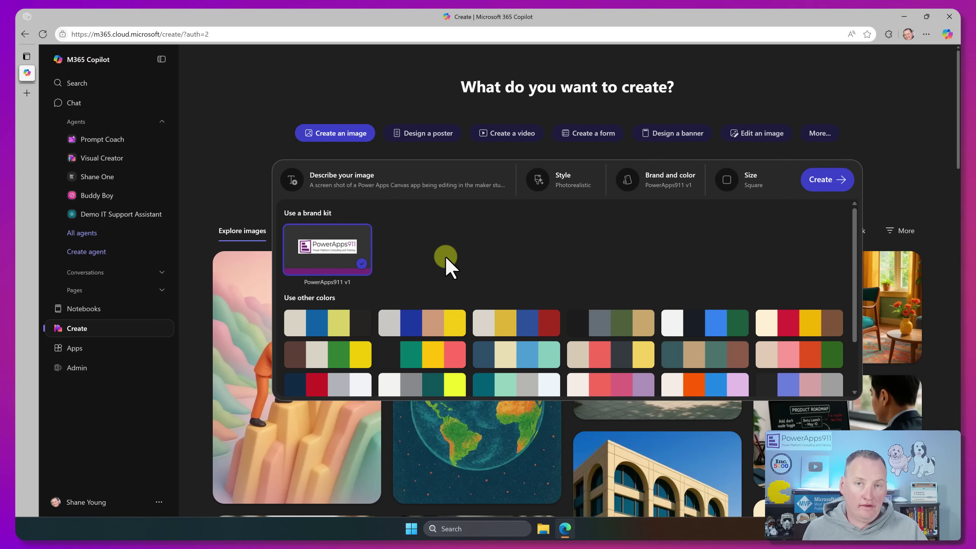
click(755, 183)
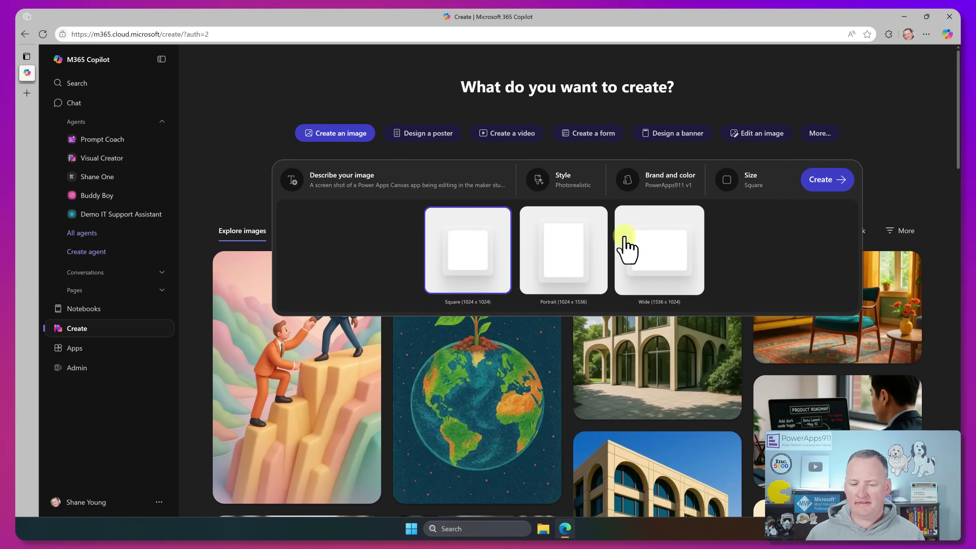
click(657, 255)
click(827, 181)
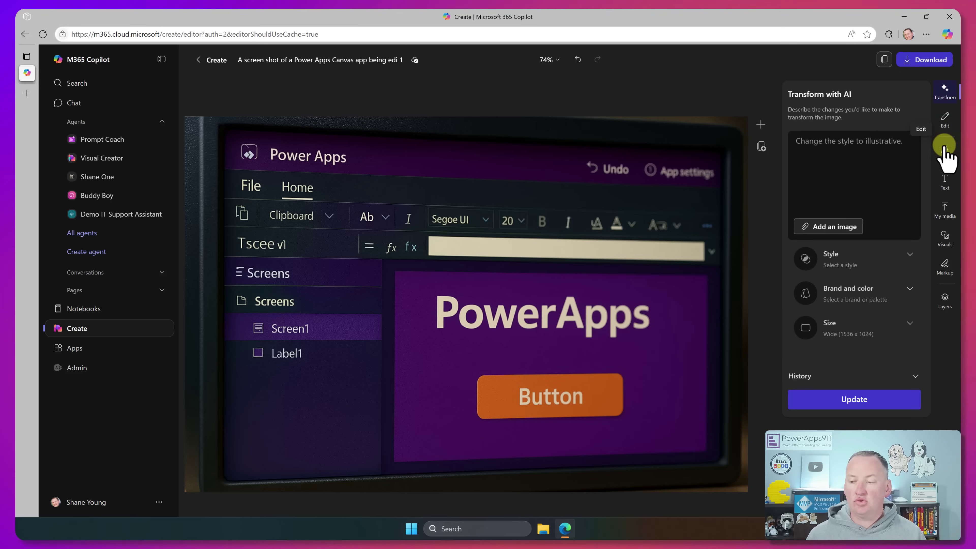
click(946, 119)
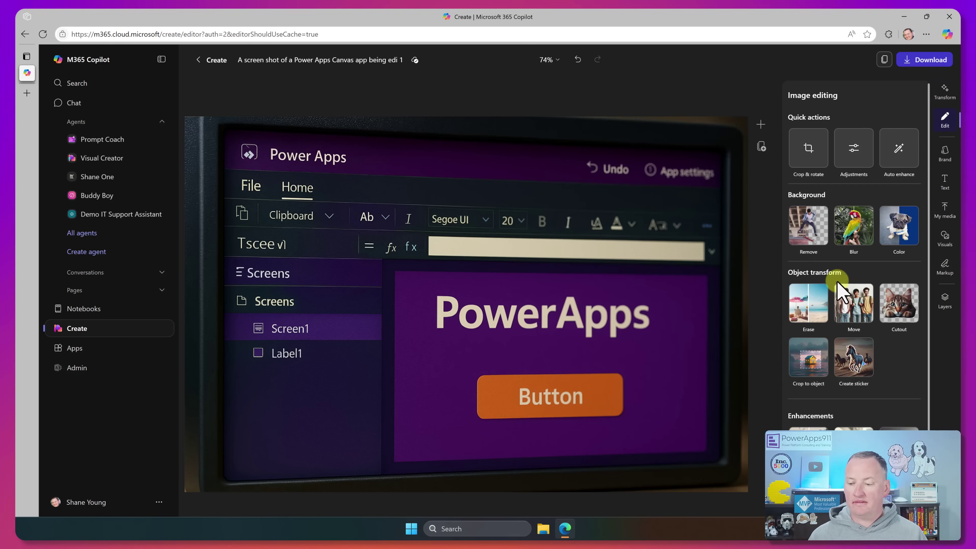
scroll(840, 303, down, 3)
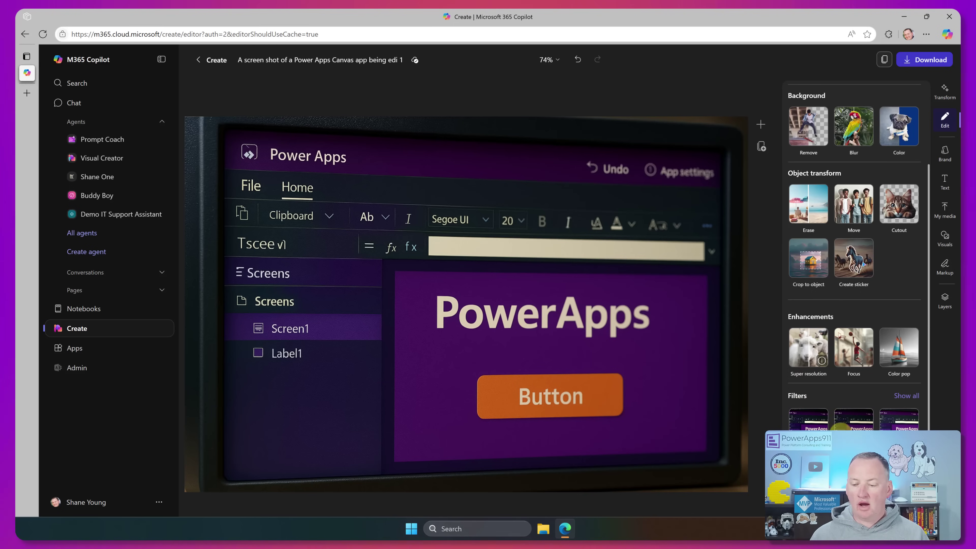
scroll(832, 404, up, 1)
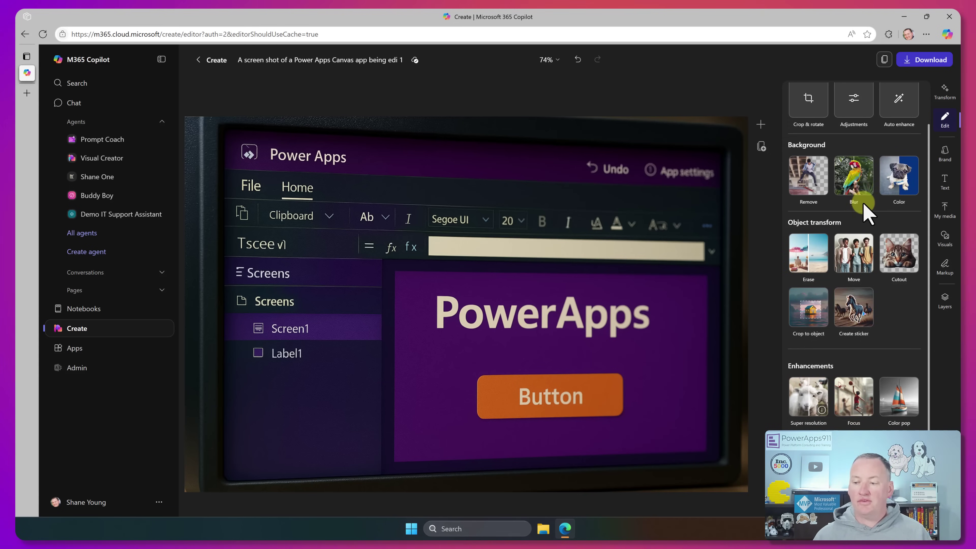
scroll(868, 214, up, 1)
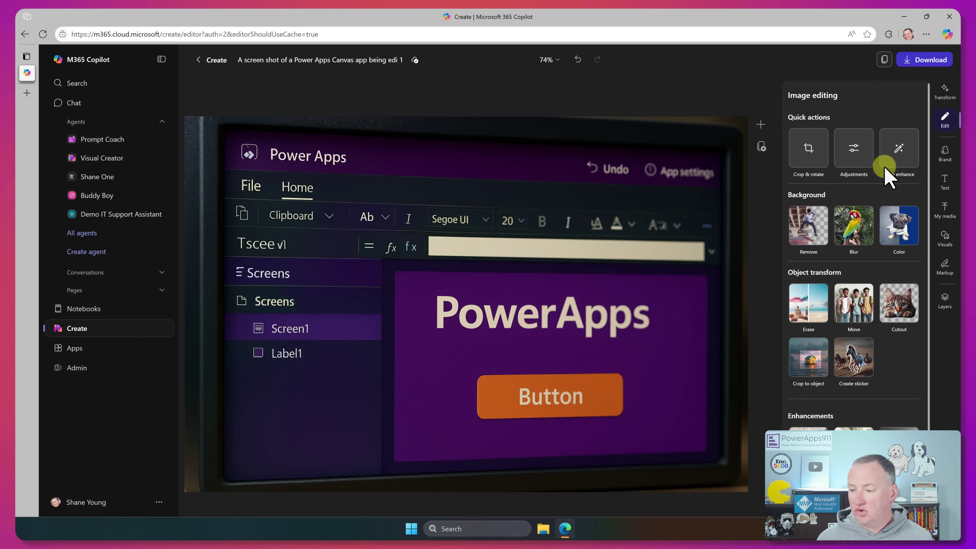
click(946, 184)
click(836, 192)
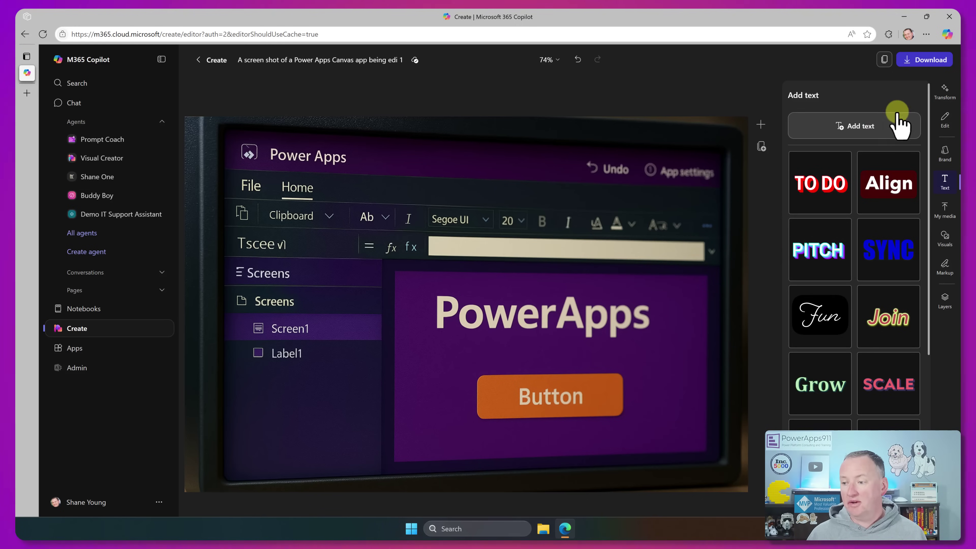
click(945, 92)
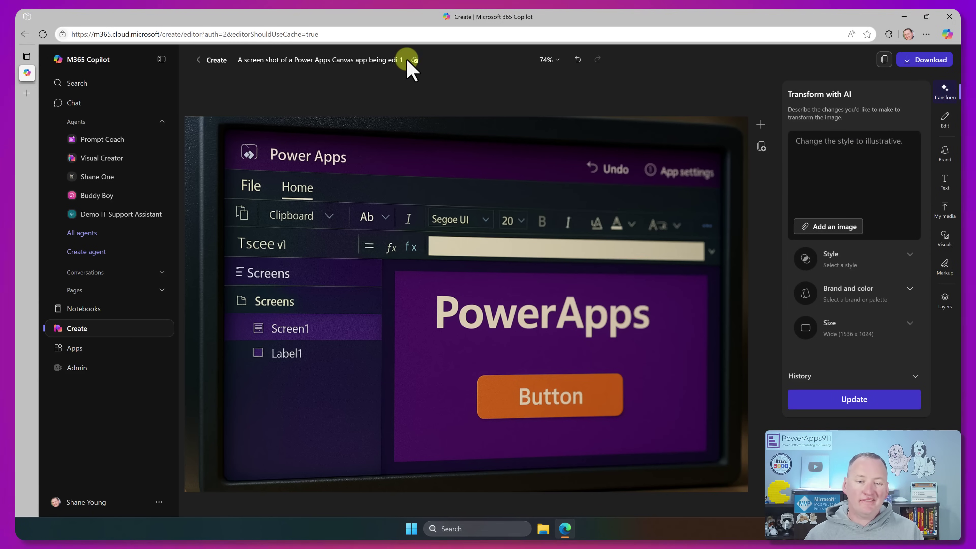
click(927, 61)
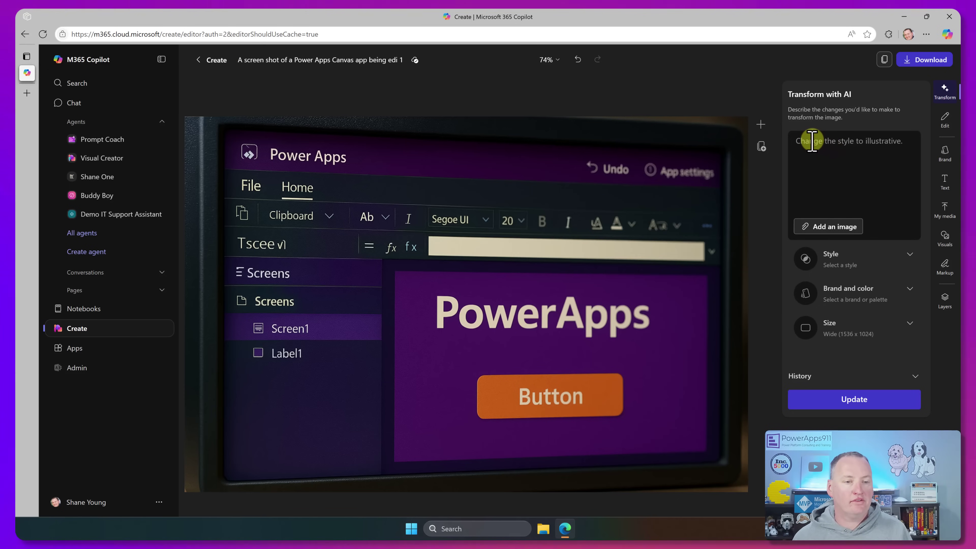
Open the head-explosion dog image from My images in the editor.
click(212, 60)
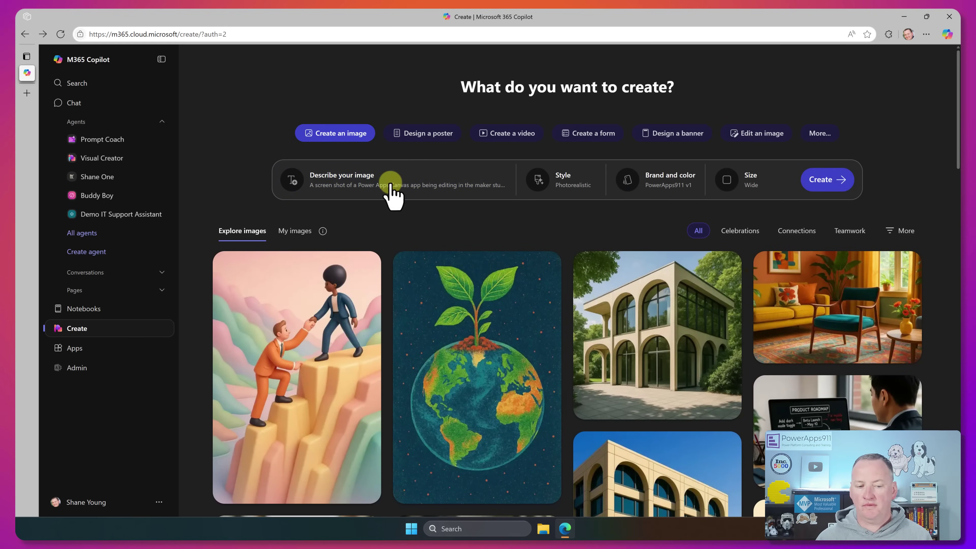
click(301, 232)
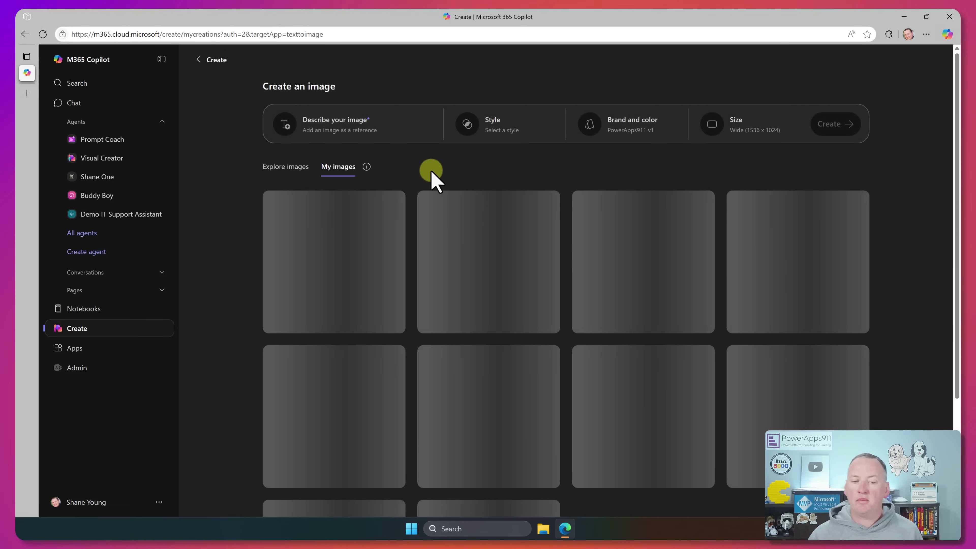
mouse_move(486, 292)
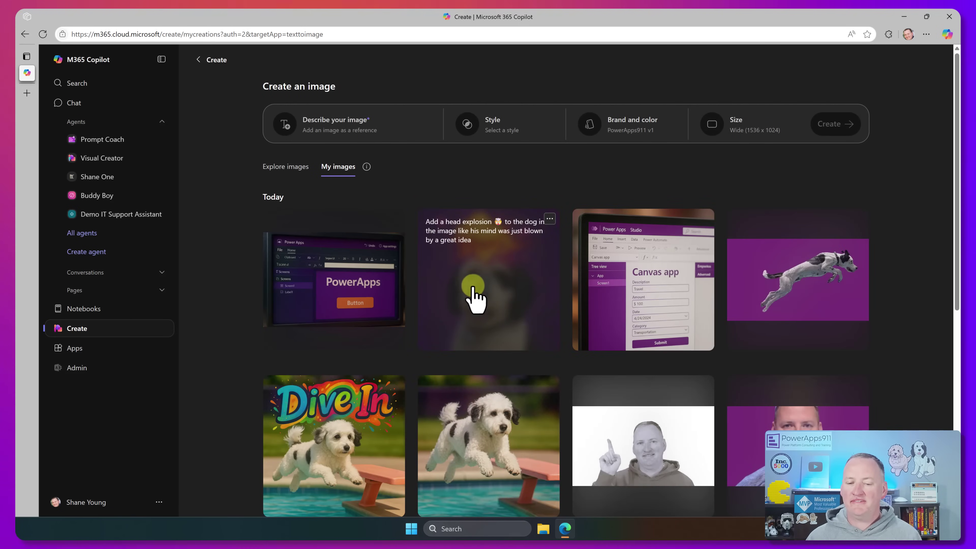
click(507, 294)
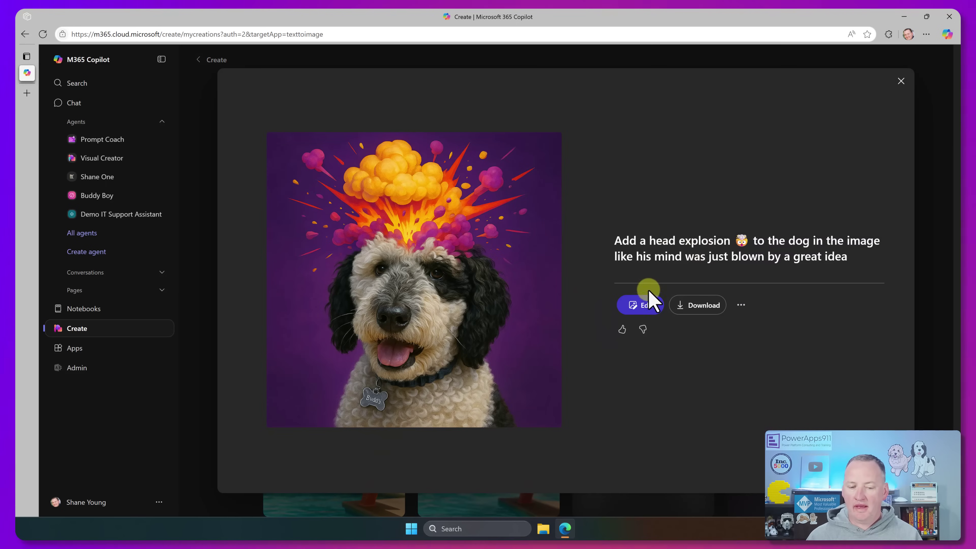
click(634, 306)
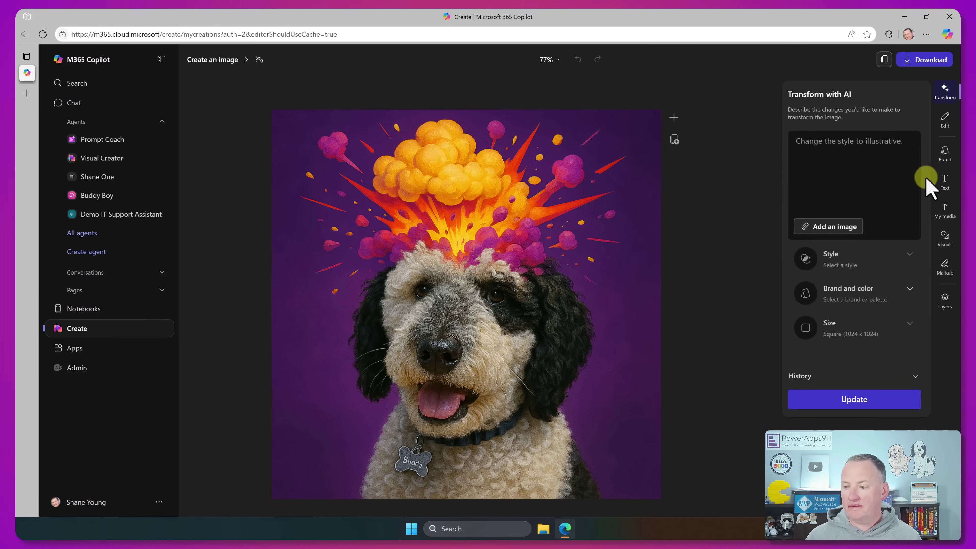
Remove the purple background behind the dog and return to the saved images.
click(945, 120)
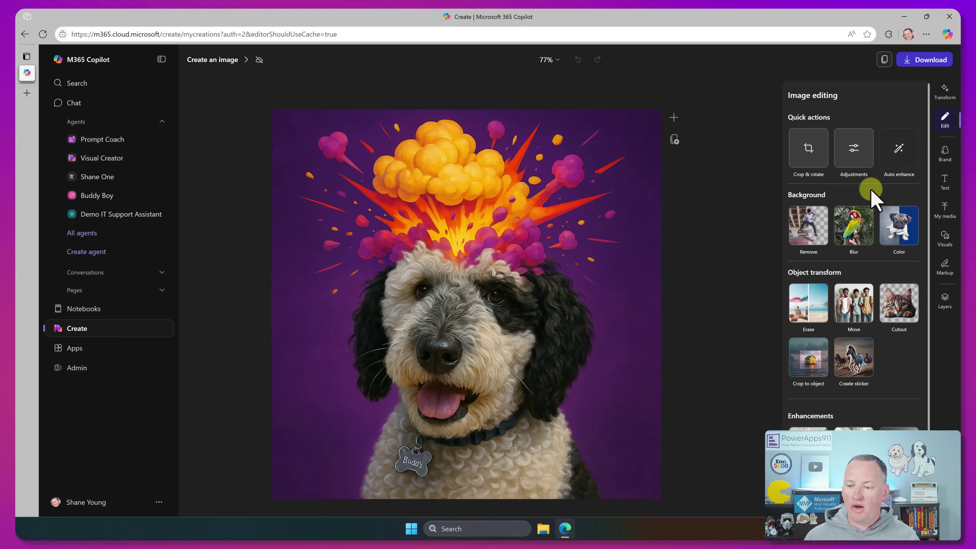
click(807, 224)
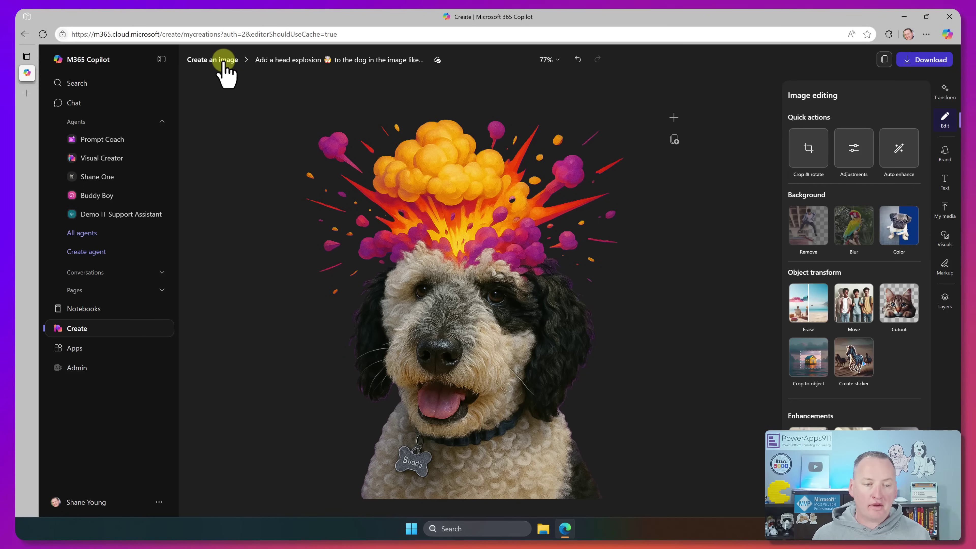
click(226, 62)
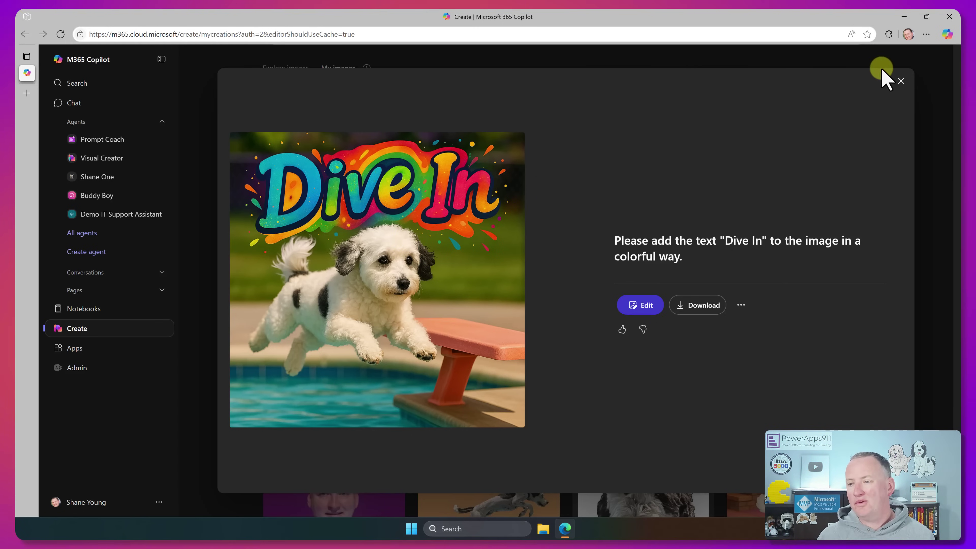
Close the Dive In preview and go back to the 'What do you want to create?' page.
click(902, 79)
scroll(556, 272, down, 4)
scroll(556, 277, down, 3)
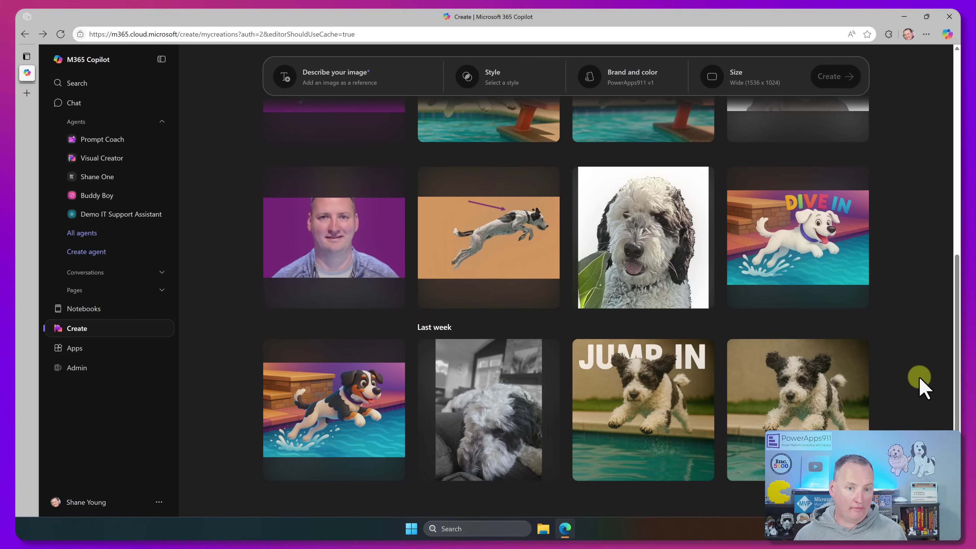
scroll(911, 353, up, 10)
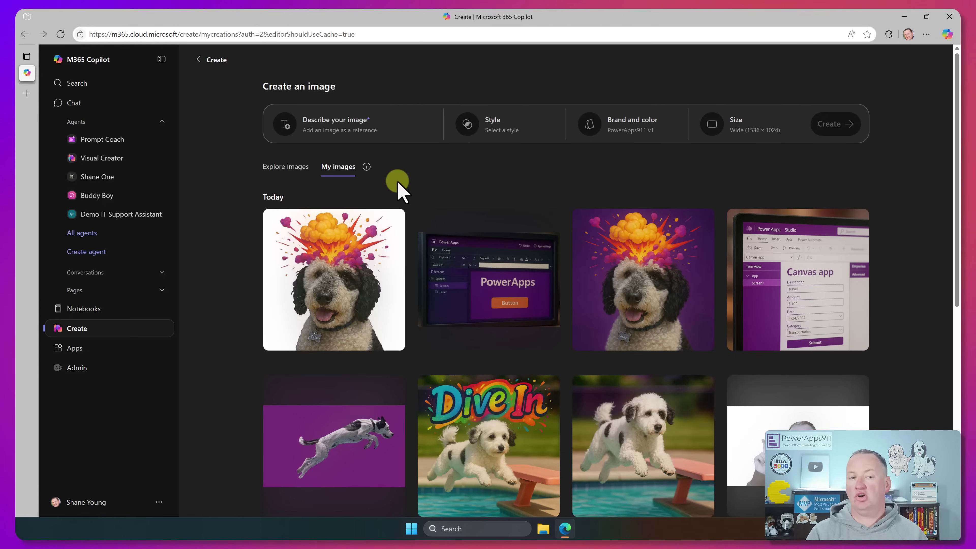
click(216, 59)
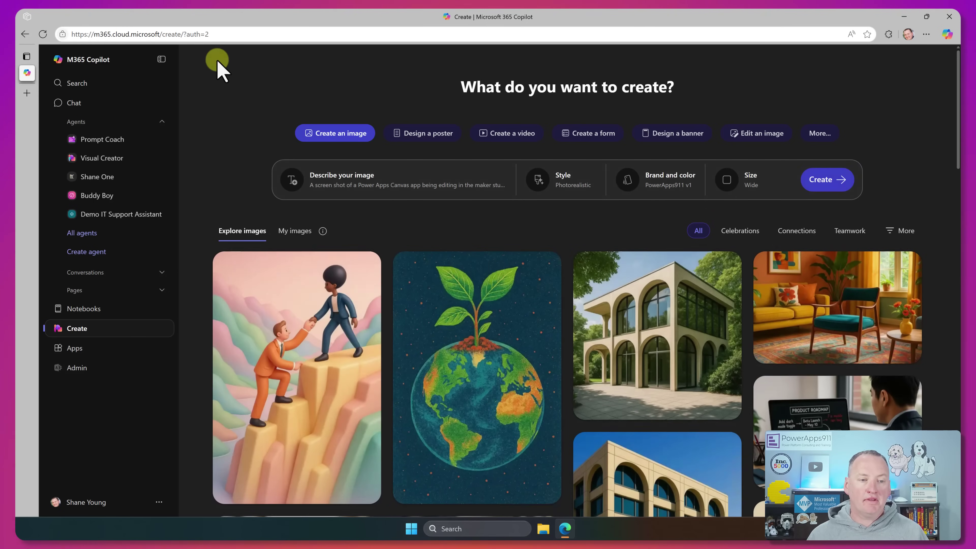
Generate posters comparing Canvas and Model-driven apps using the PowerApps911 v1 brand kit.
click(414, 134)
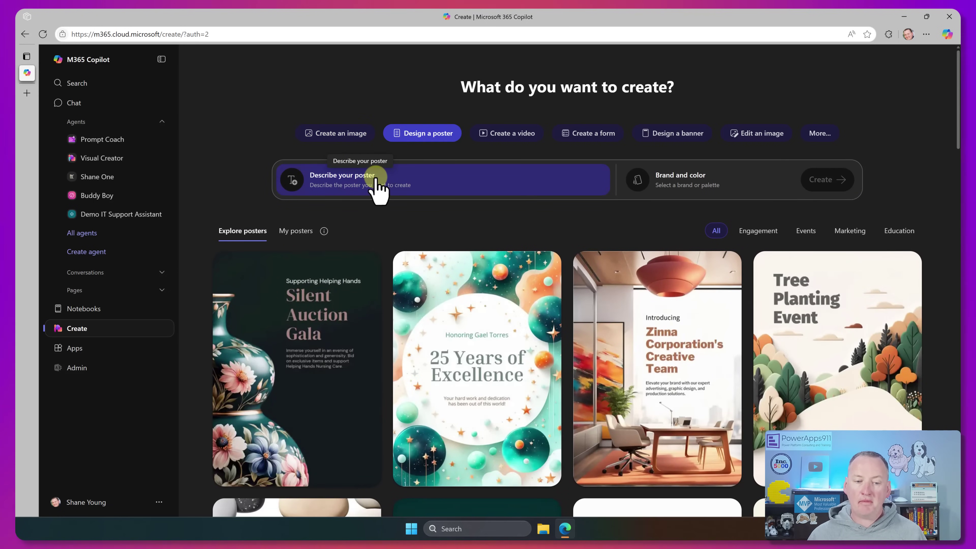
click(450, 182)
text(Make a poster that shows a comparison of Power Apps Canvas Apps and Model-driven apps.)
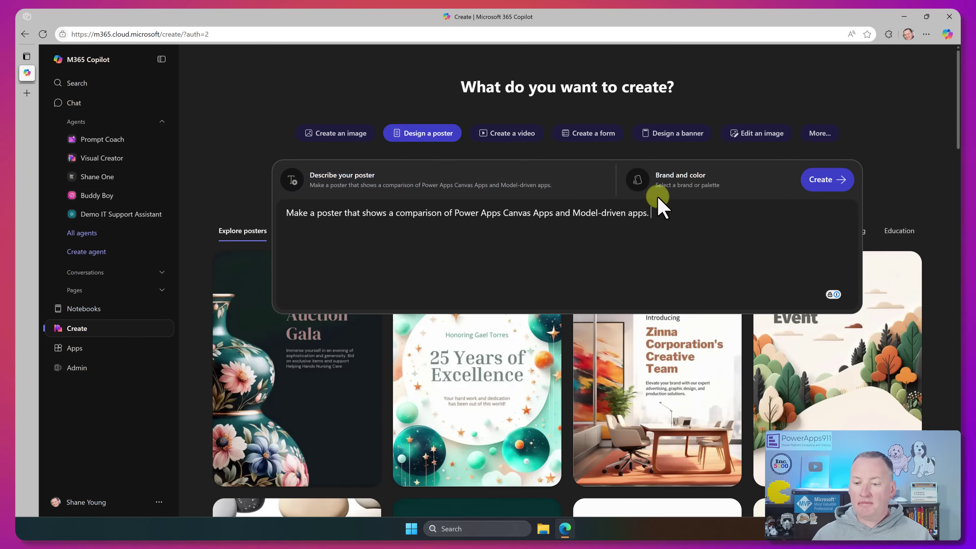
click(689, 185)
click(327, 246)
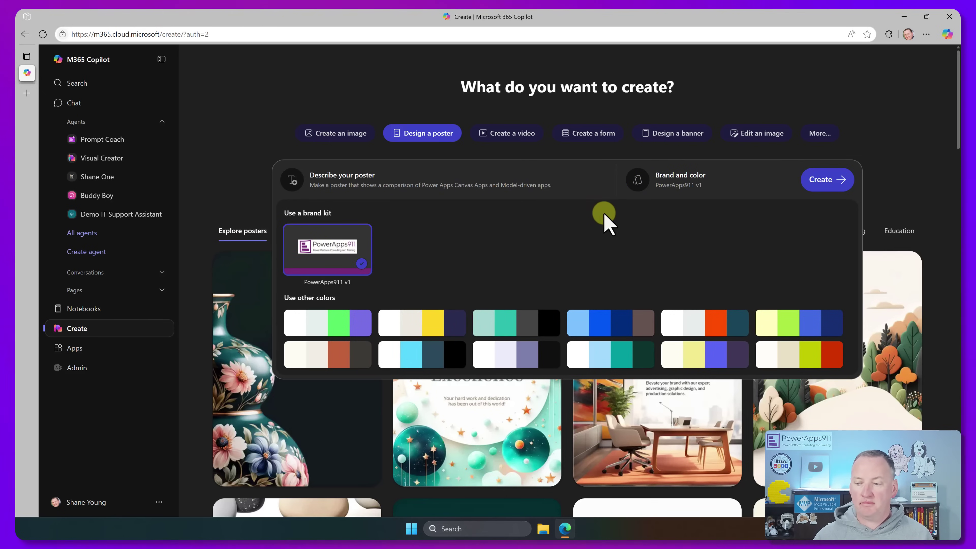
click(830, 182)
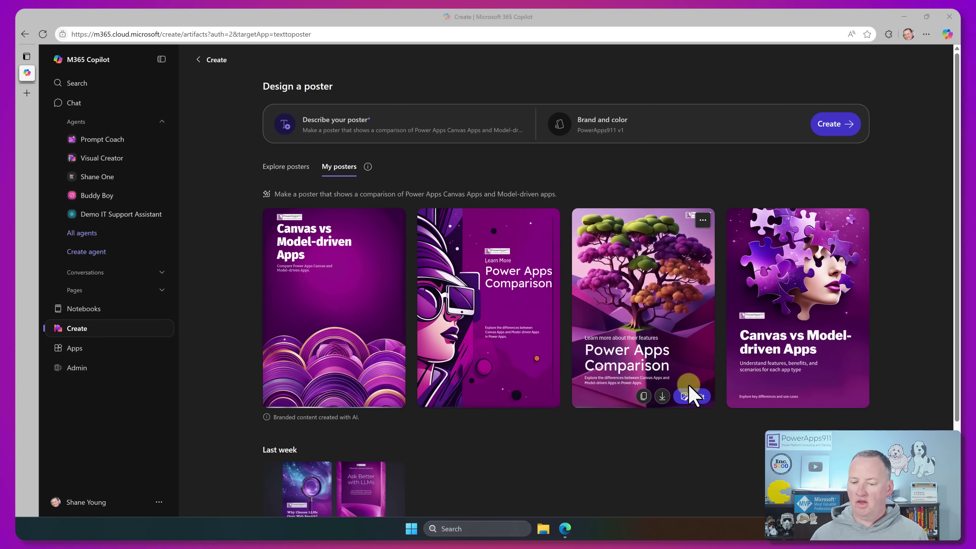
Open the tree poster for editing and enlarge the PowerApps911 logo across its top.
click(693, 396)
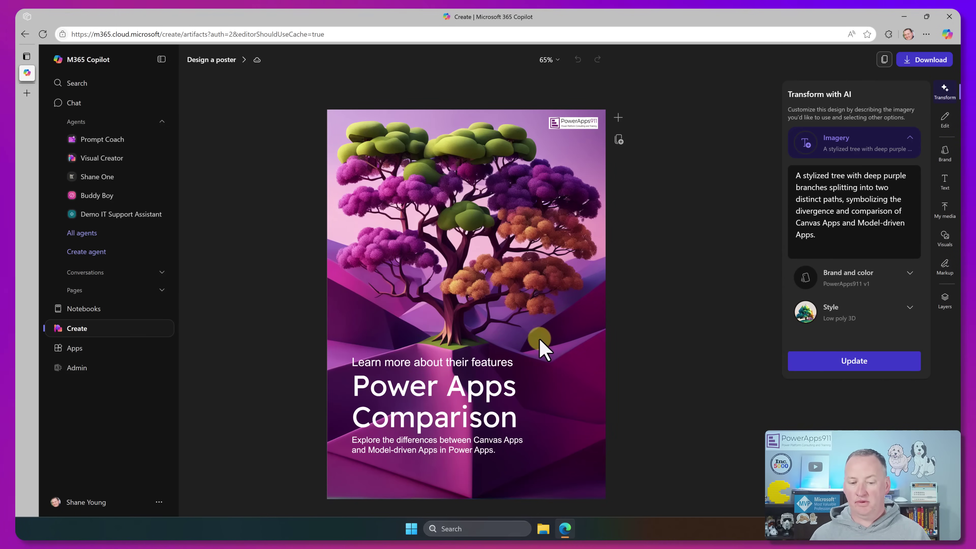
click(577, 124)
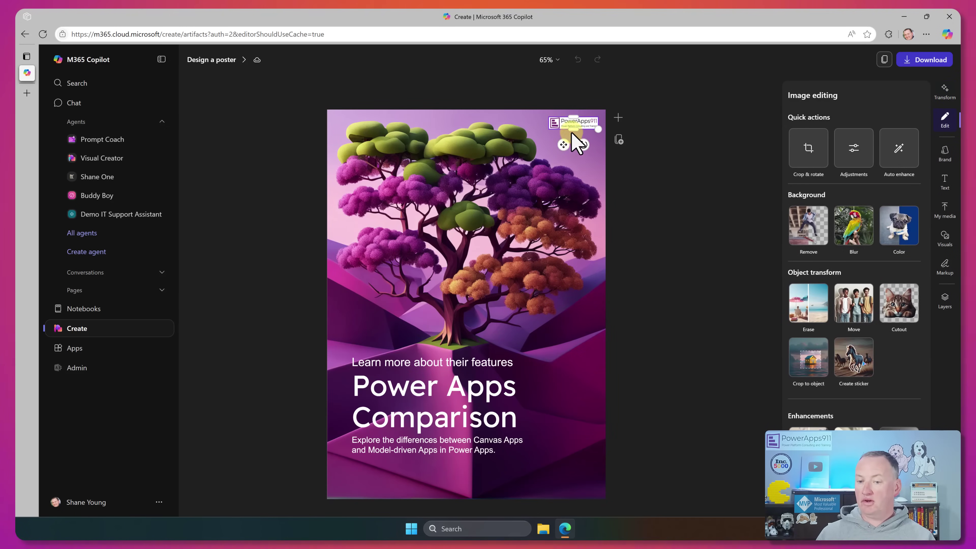
drag(596, 130, 468, 149)
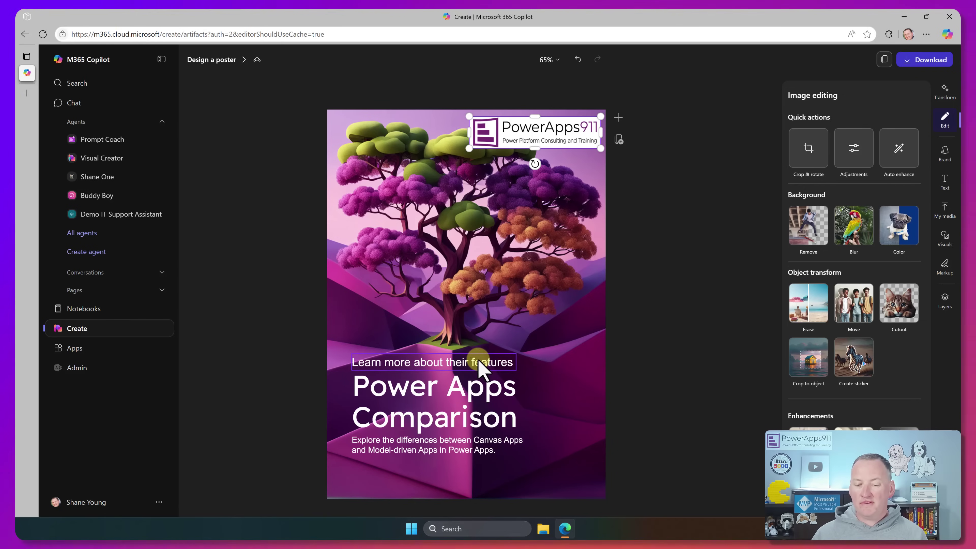
Remove 'about their' from the subtitle so it reads 'Learn more features'.
click(507, 367)
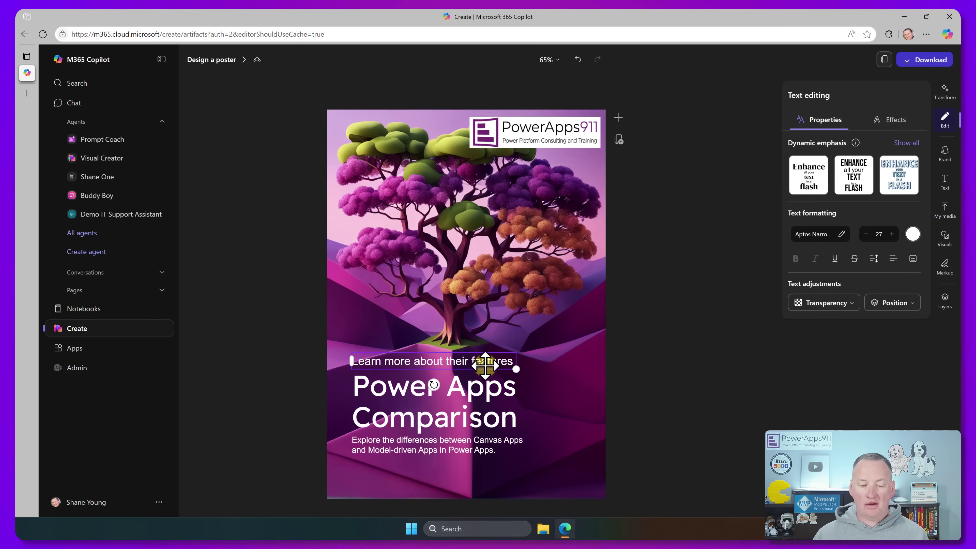
click(461, 361)
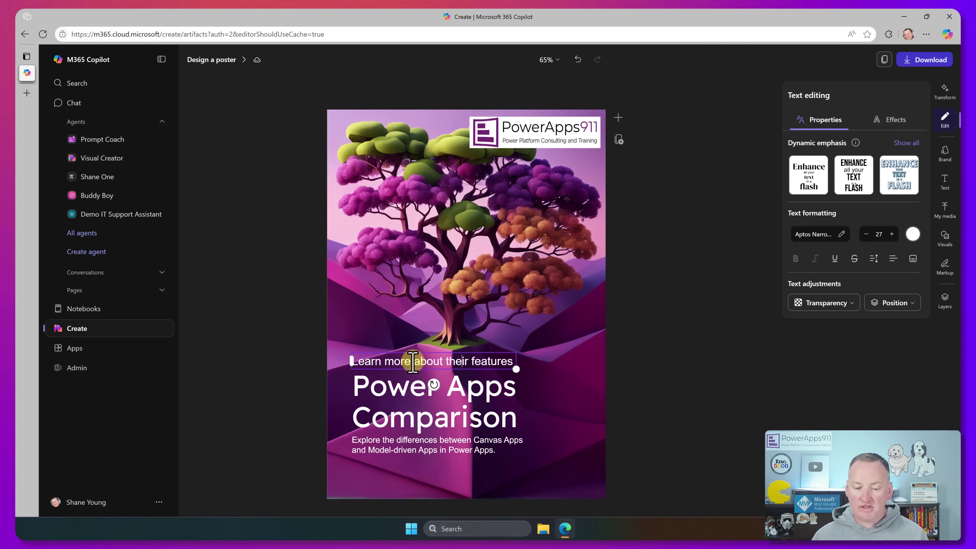
drag(414, 362, 469, 364)
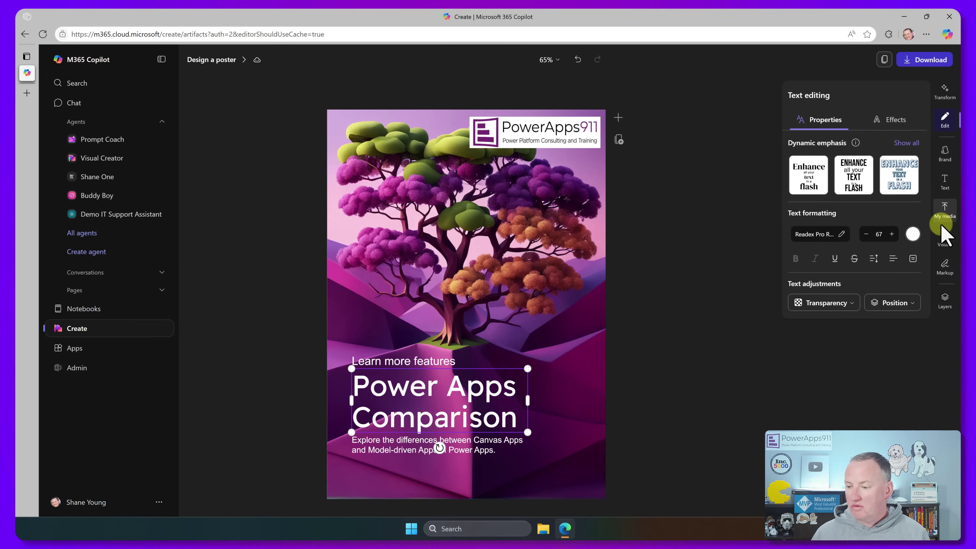
click(945, 207)
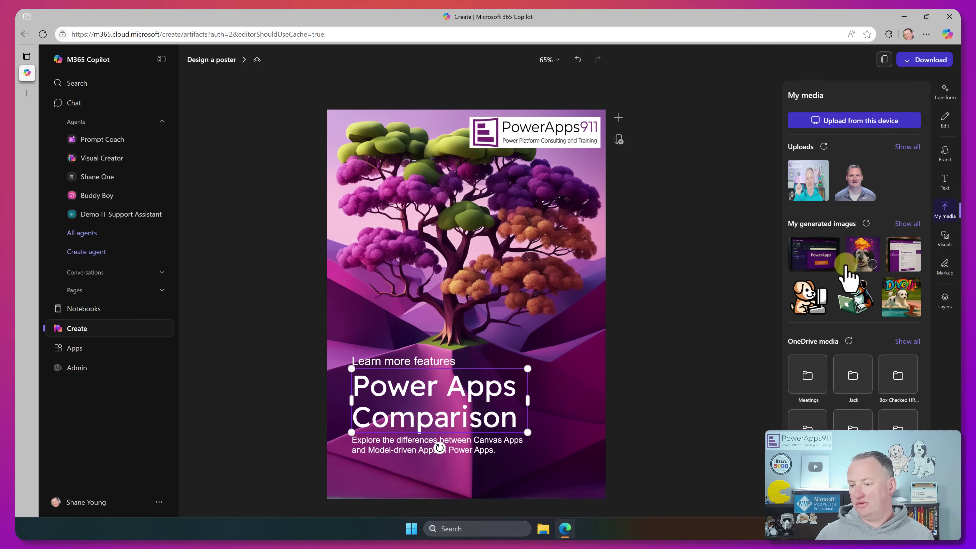
Generate Stickers from Visuals showing a Bernese doodle working on a computer.
click(945, 236)
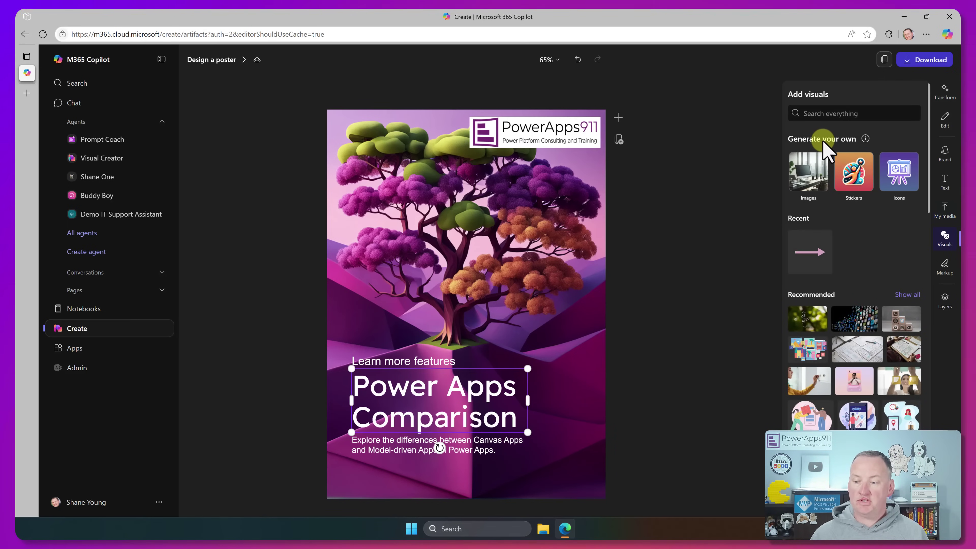
click(855, 179)
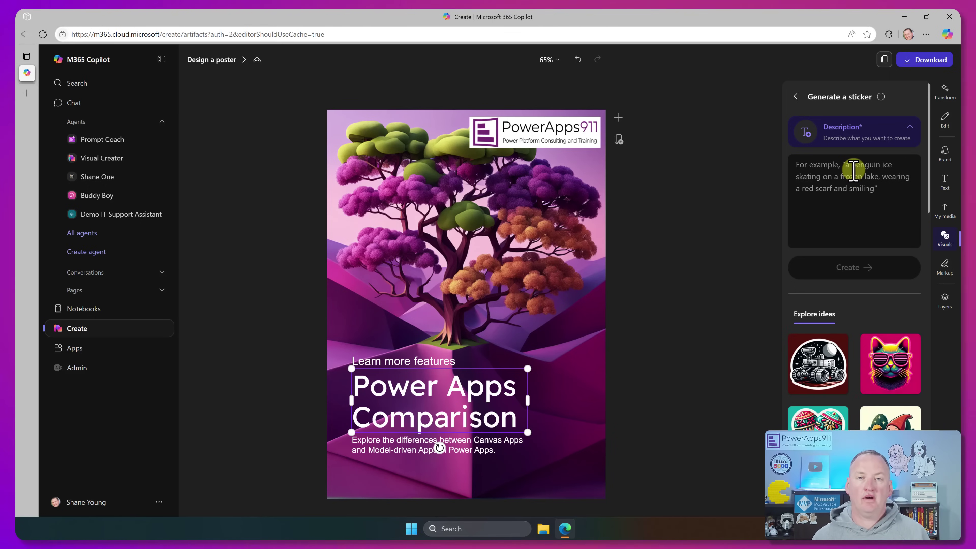
text(A berne doodle working on a computer)
click(852, 270)
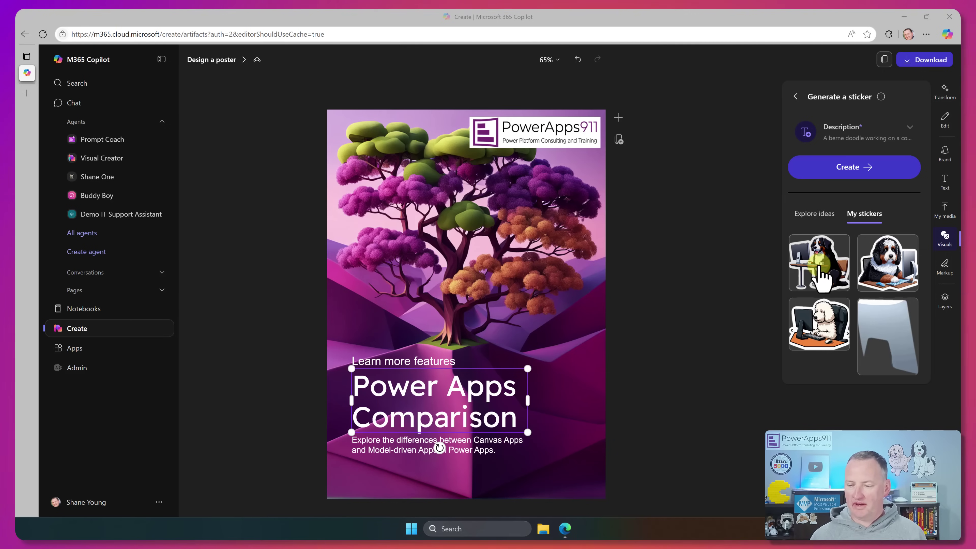
Add the first Bernedoodle sticker, shrink it, and place it in the poster's bottom-right corner.
click(819, 269)
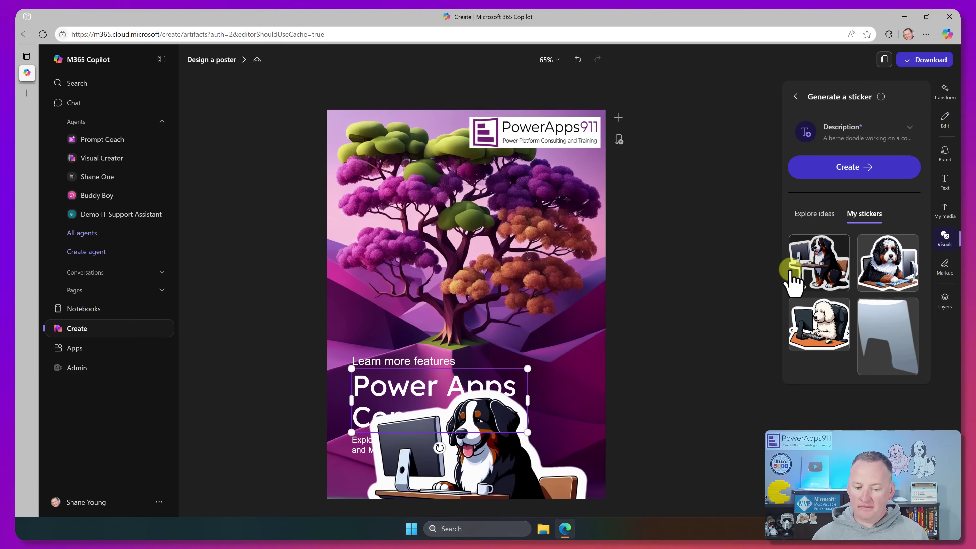
drag(467, 457, 436, 242)
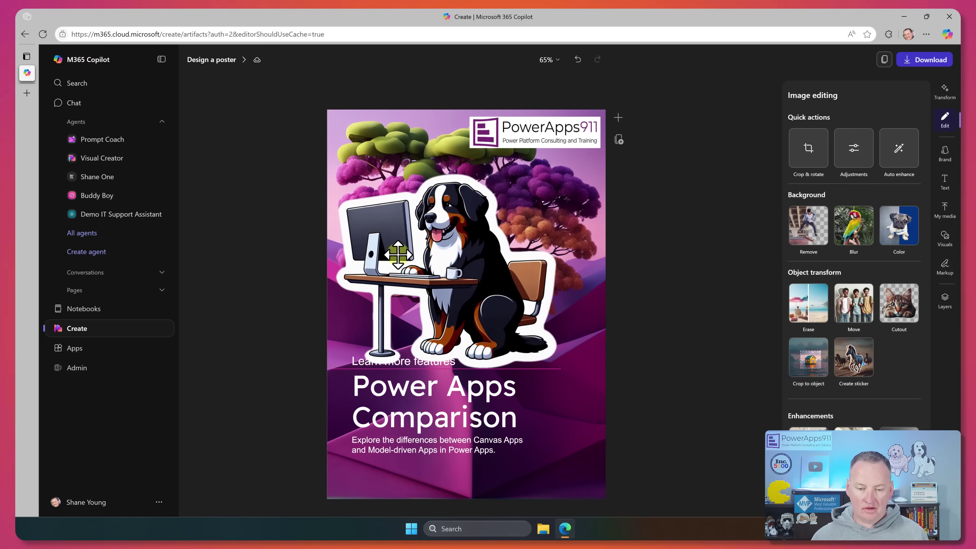
drag(557, 368, 446, 259)
drag(389, 221, 545, 459)
click(582, 359)
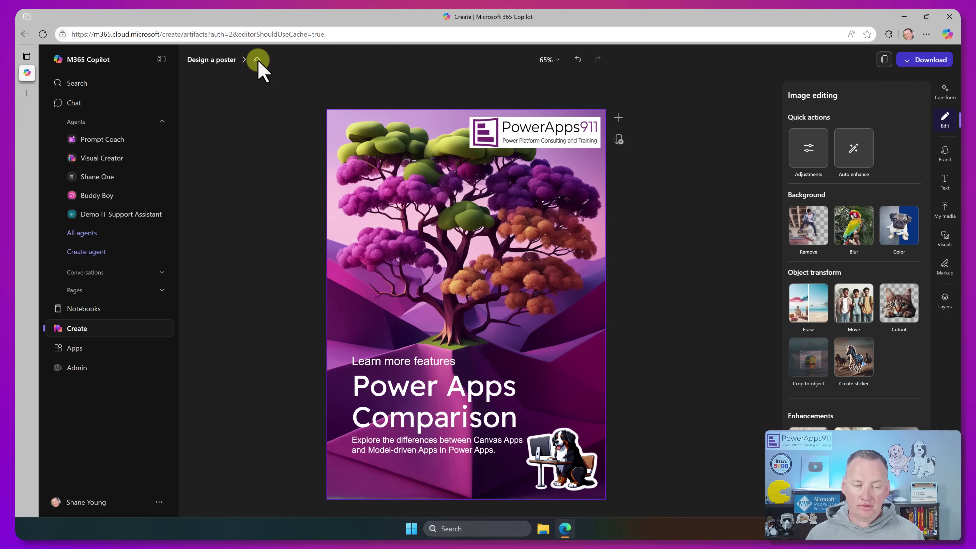
Close the poster editor and return to the main Create page with poster design selected.
click(222, 60)
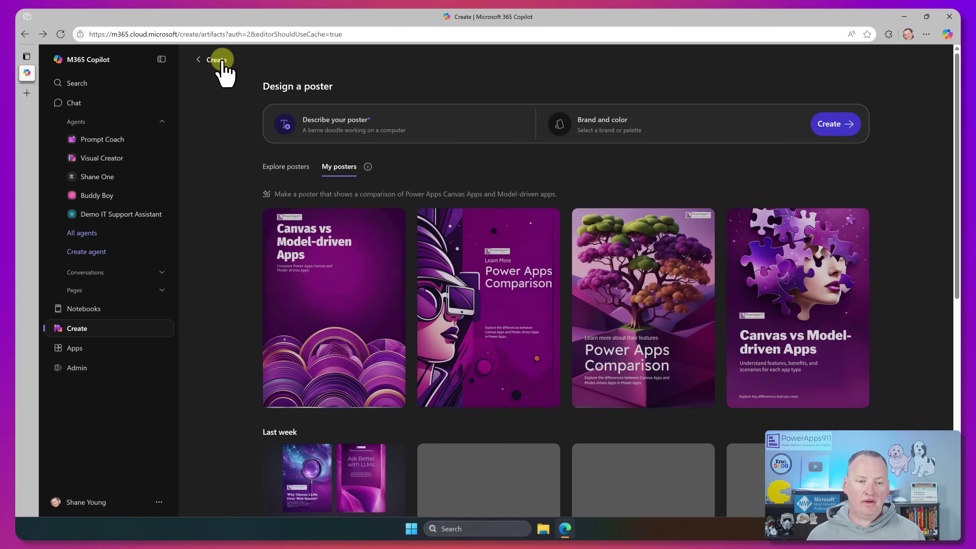
click(215, 60)
click(394, 130)
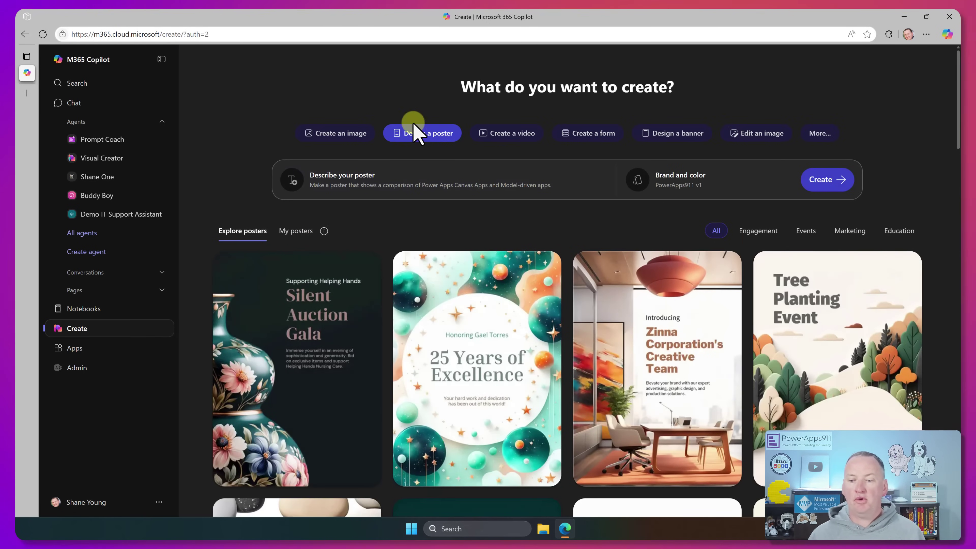
Switch to banner design and open the More options dropdown.
click(686, 141)
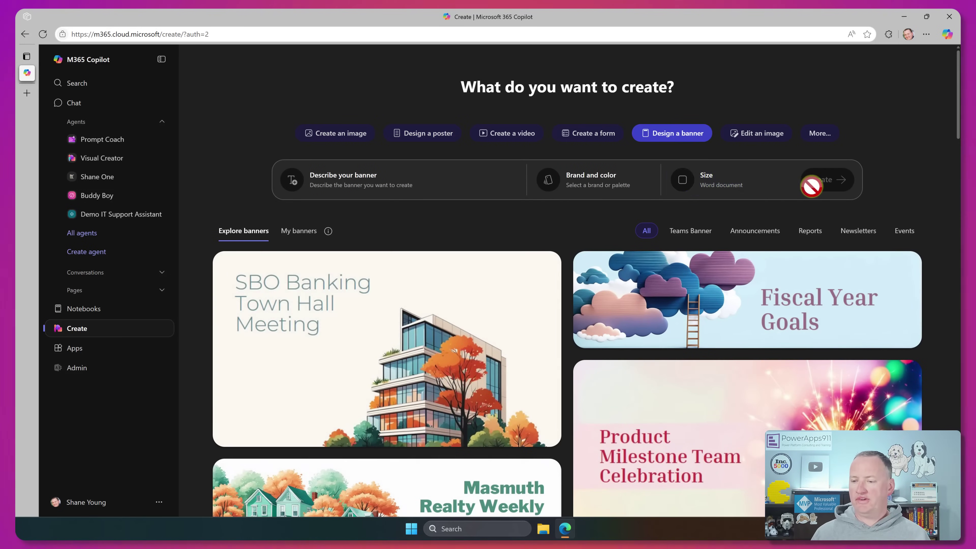
click(744, 183)
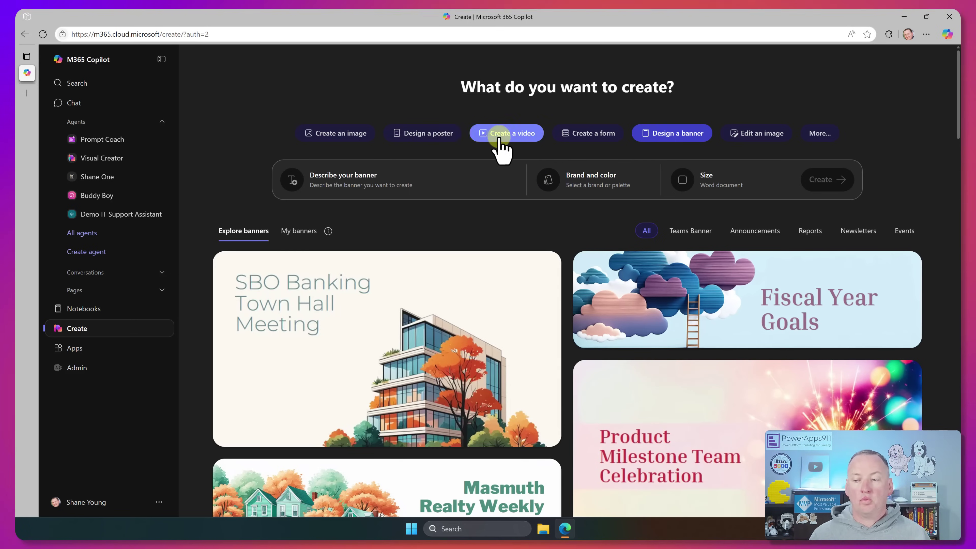
click(820, 134)
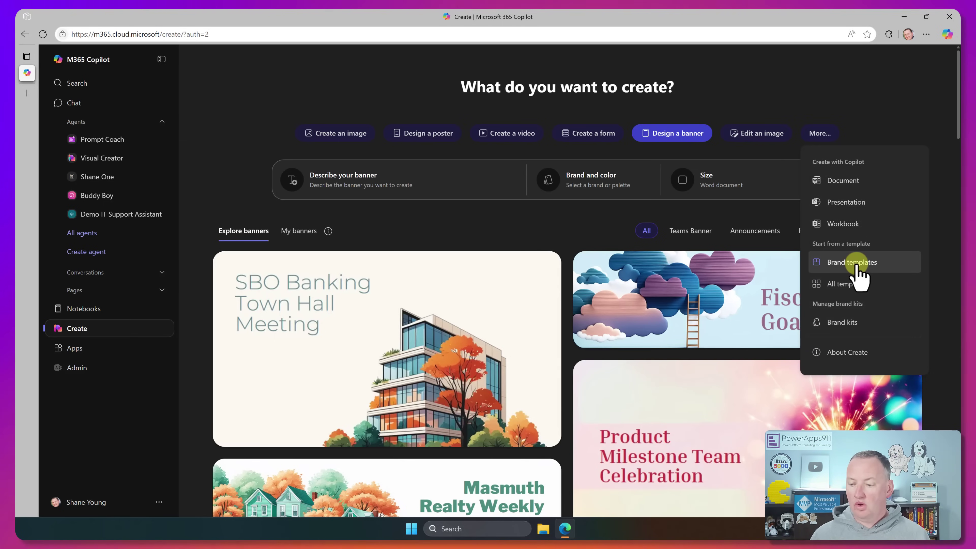
Open the PowerApps911 v1 brand kit from brand kit management and view its 762A75 colour palette.
click(850, 327)
mouse_move(339, 214)
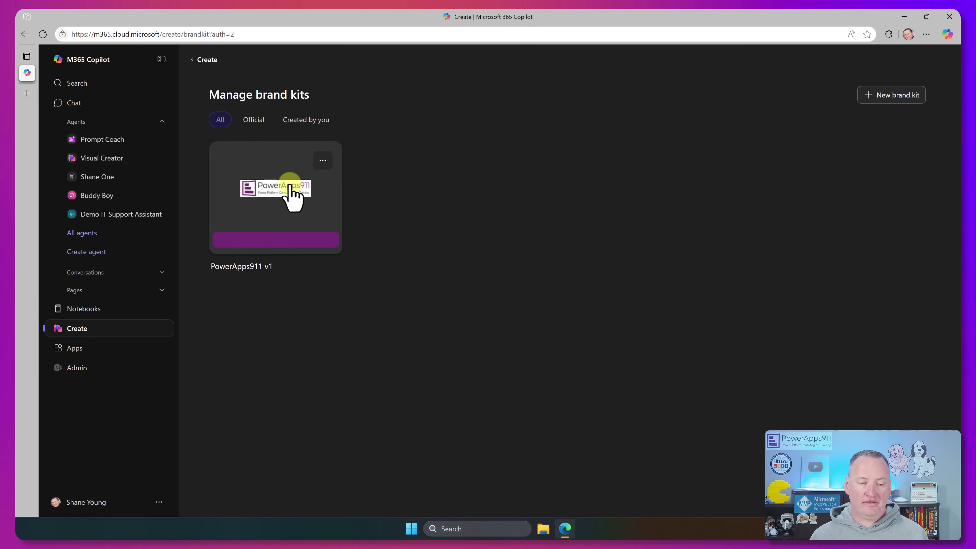
click(291, 193)
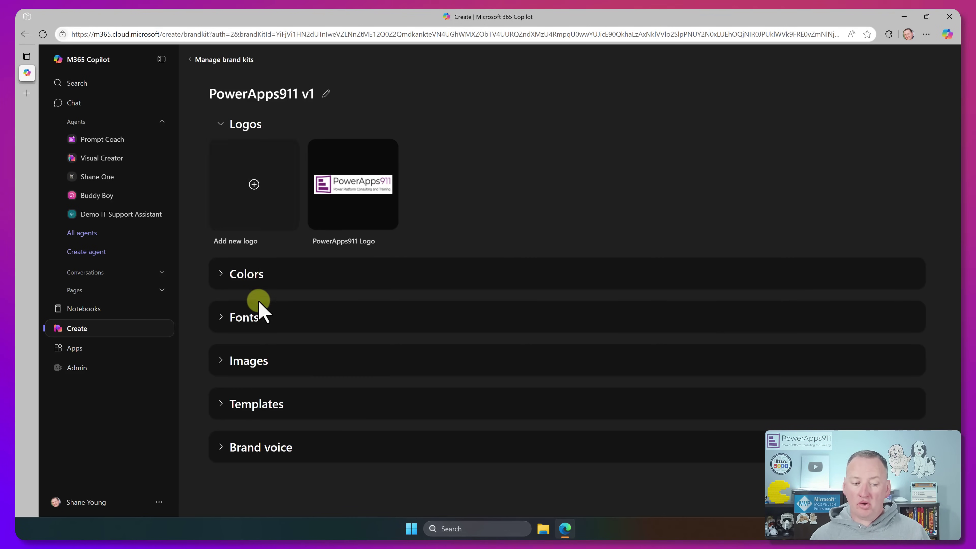
click(221, 274)
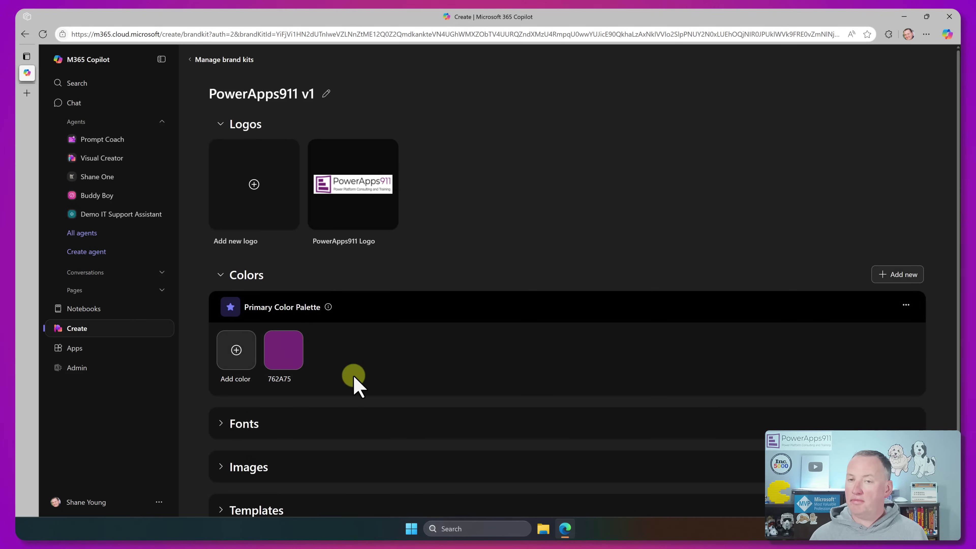
Review the brand kit's fonts, images, templates and brand voice description.
click(298, 412)
scroll(367, 350, down, 4)
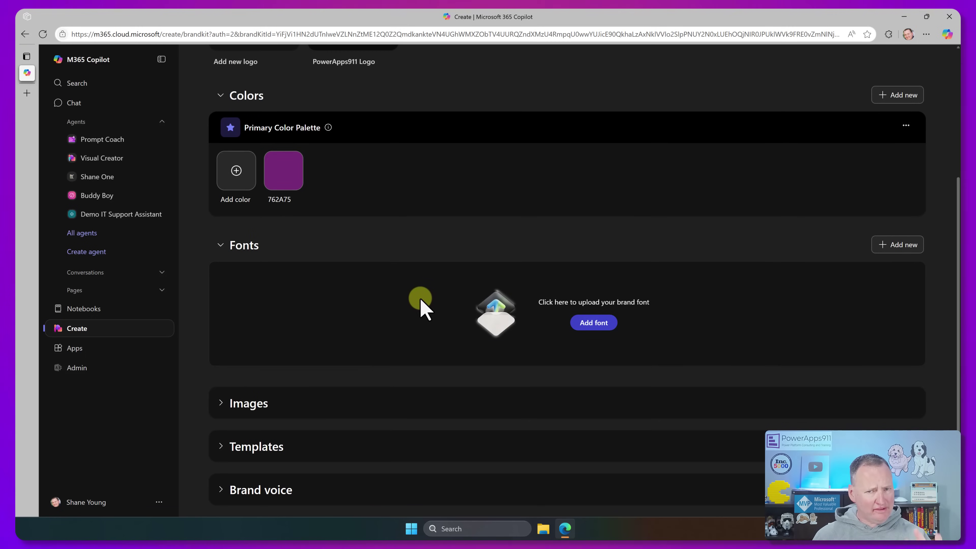
click(246, 403)
scroll(384, 365, down, 2)
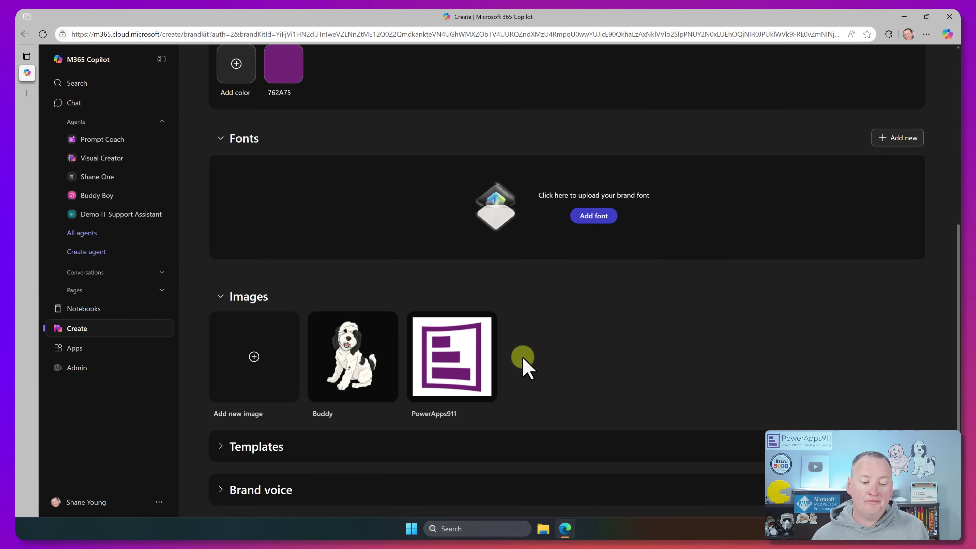
click(285, 452)
scroll(495, 338, down, 3)
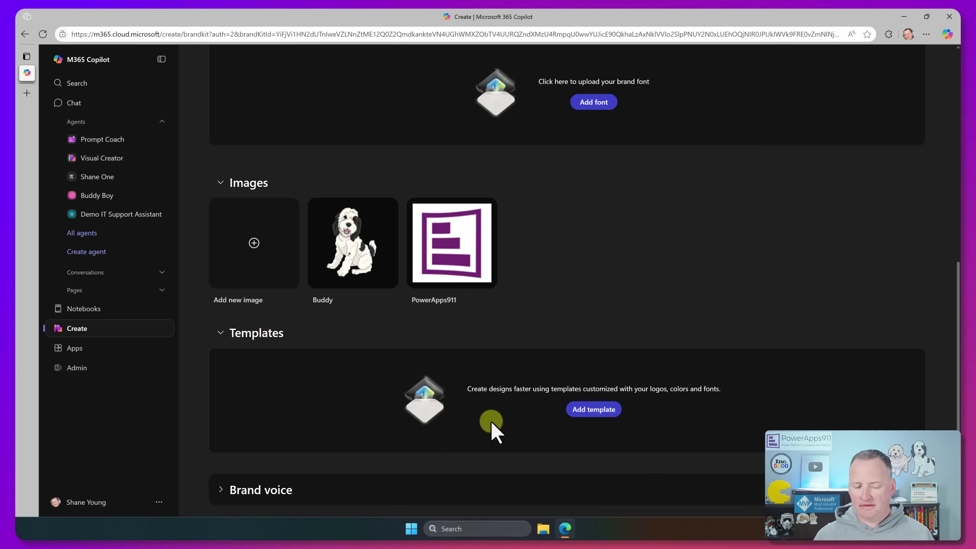
click(281, 496)
scroll(440, 396, down, 1)
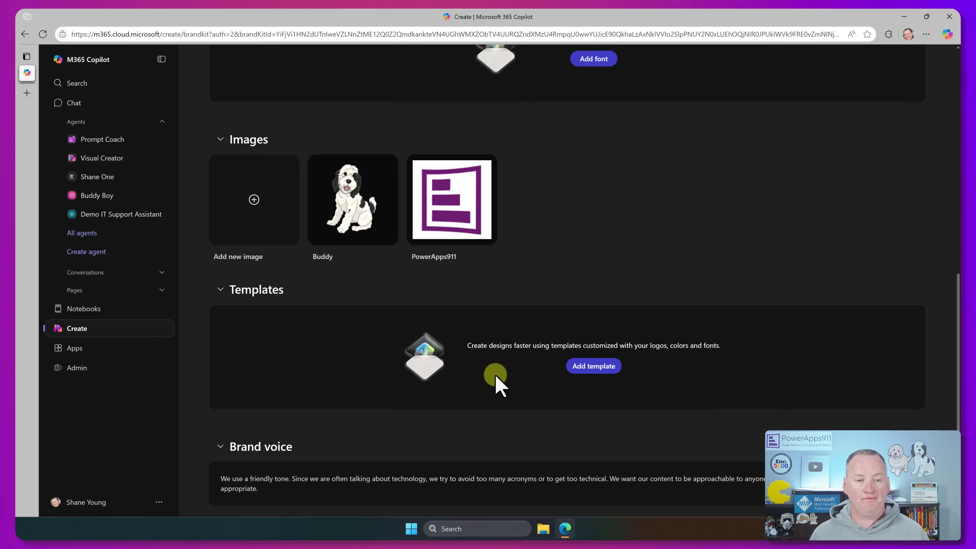
scroll(506, 338, up, 5)
scroll(503, 342, up, 6)
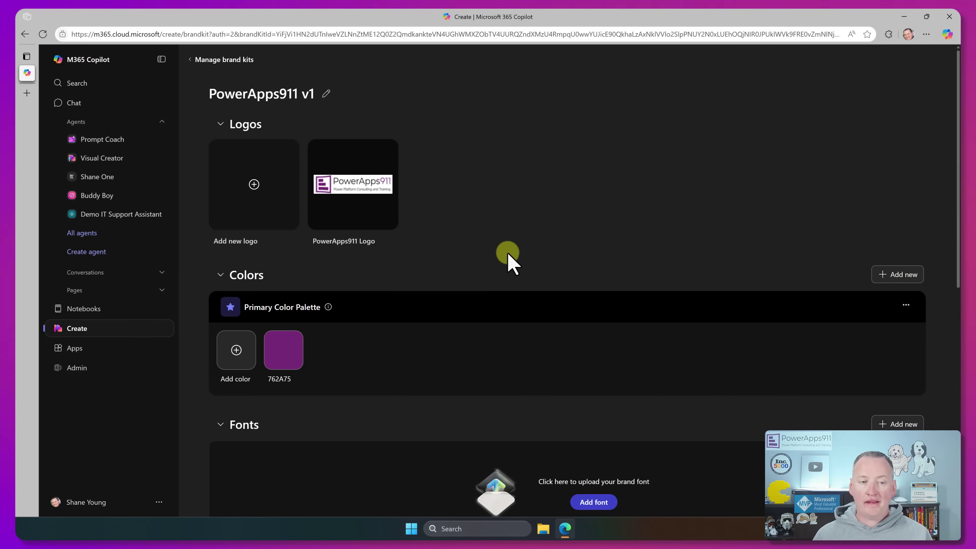
Go back through the brand kits list to the main Create page and choose video creation.
click(229, 60)
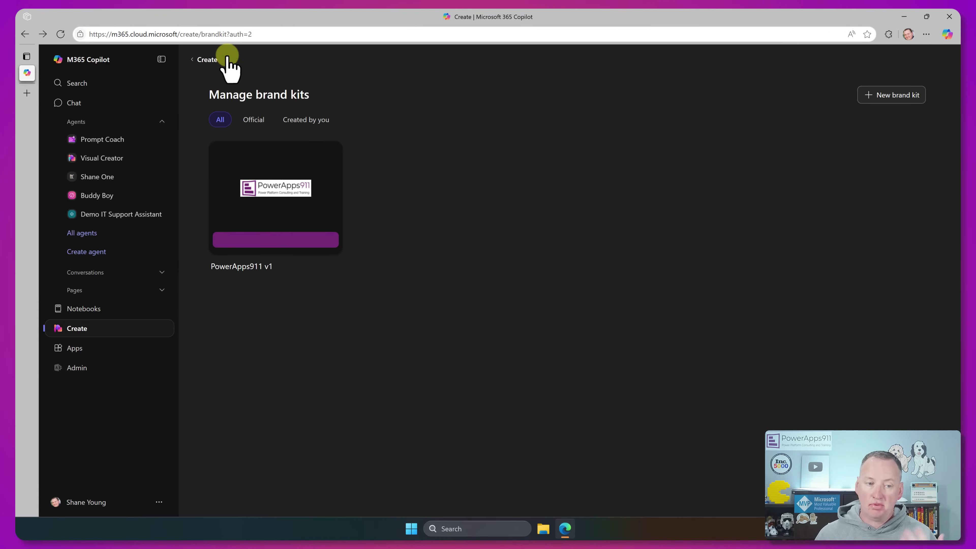
click(206, 59)
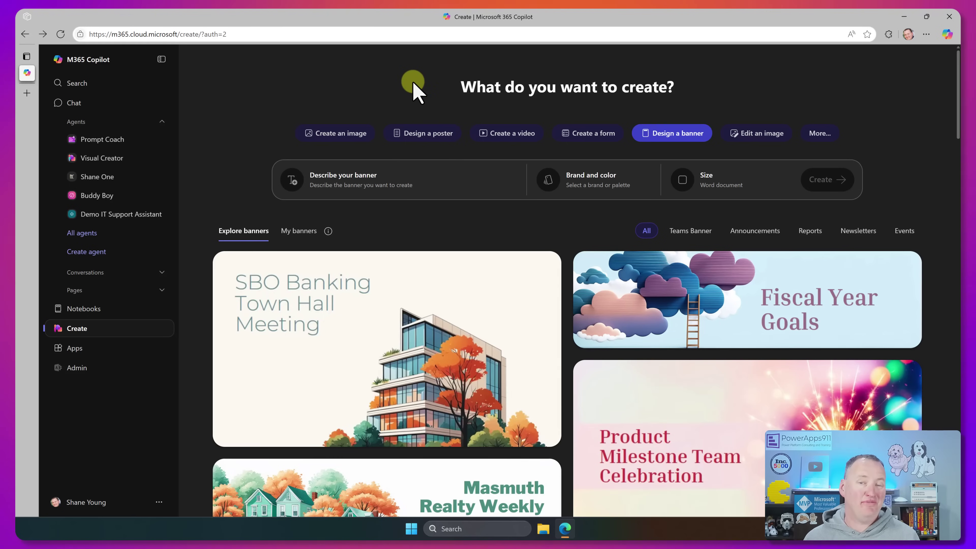
click(512, 138)
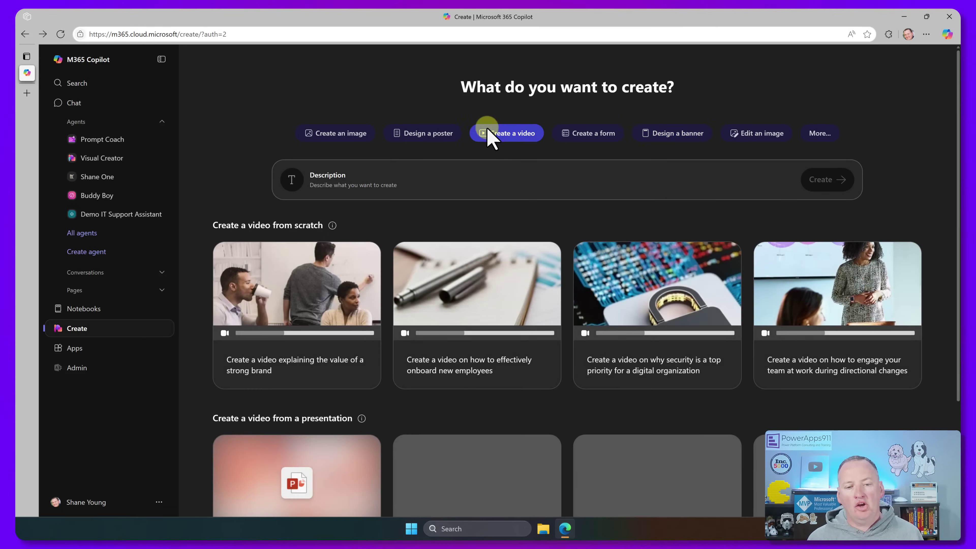
Paste a description comparing Power Apps Canvas Apps to Model-driven apps into the Description box.
click(383, 184)
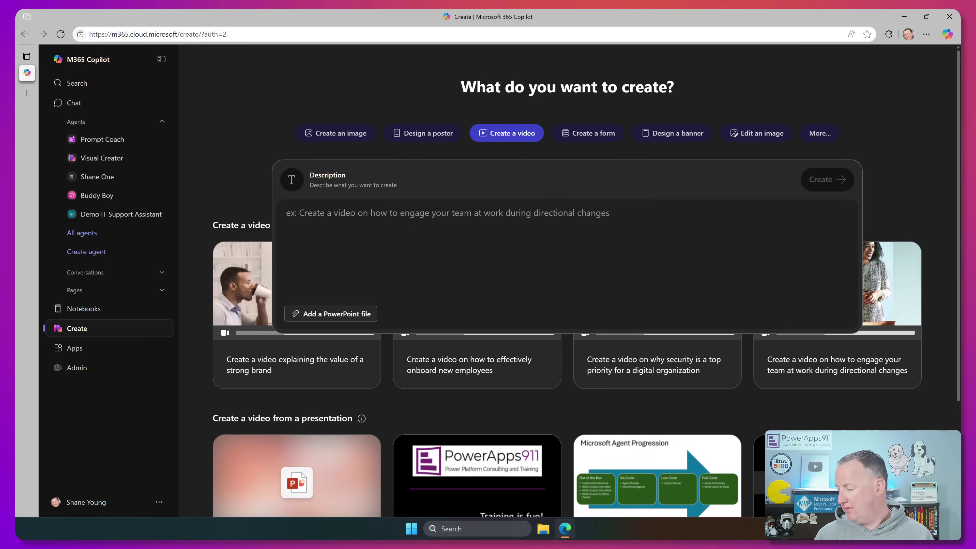
text(A video that compares Power Apps Canvas Apps to Model-driven apps.)
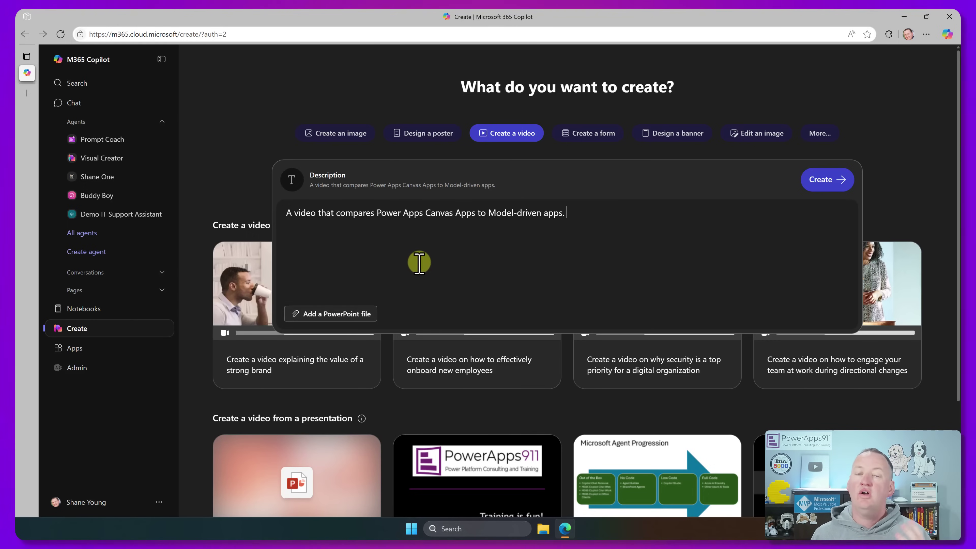
click(581, 260)
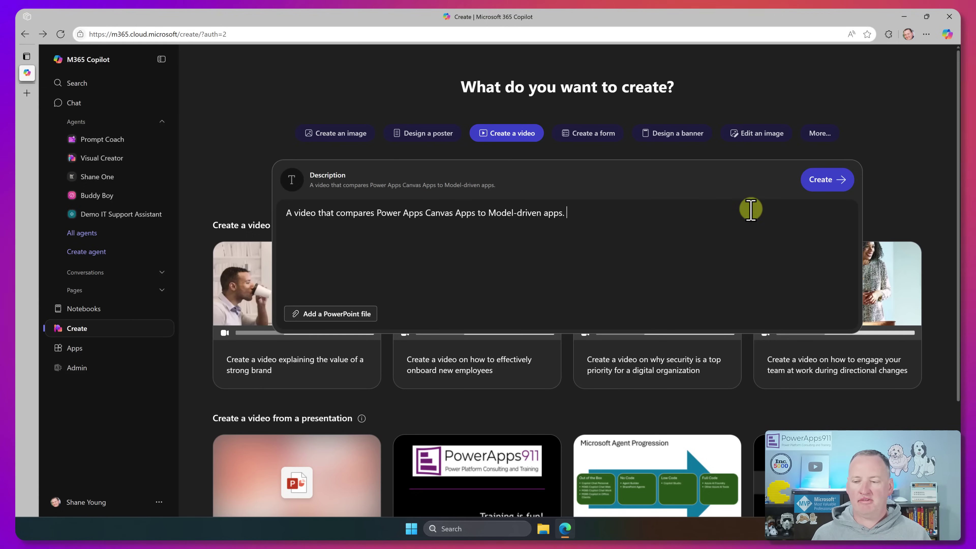
Generate the 'Power Apps: Canvas vs. Model-Driven Apps' video from the pasted description.
click(819, 181)
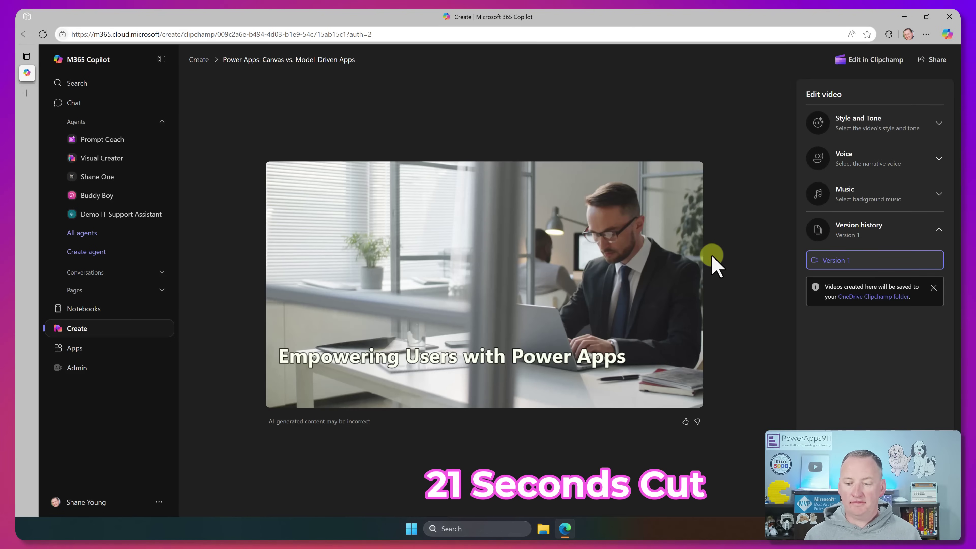
mouse_move(628, 267)
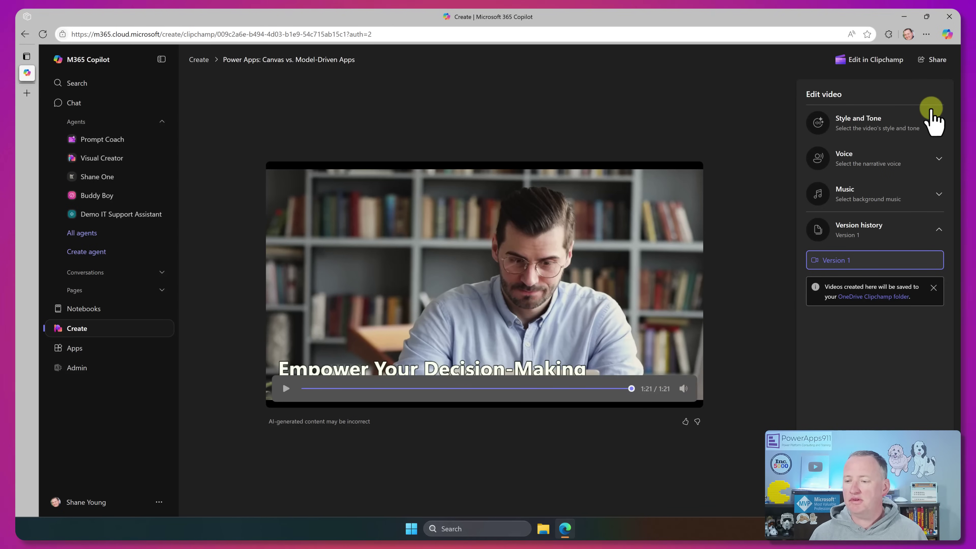
Choose the Playful and Fun style and Neutral narration voice, then show the background music choices.
click(937, 123)
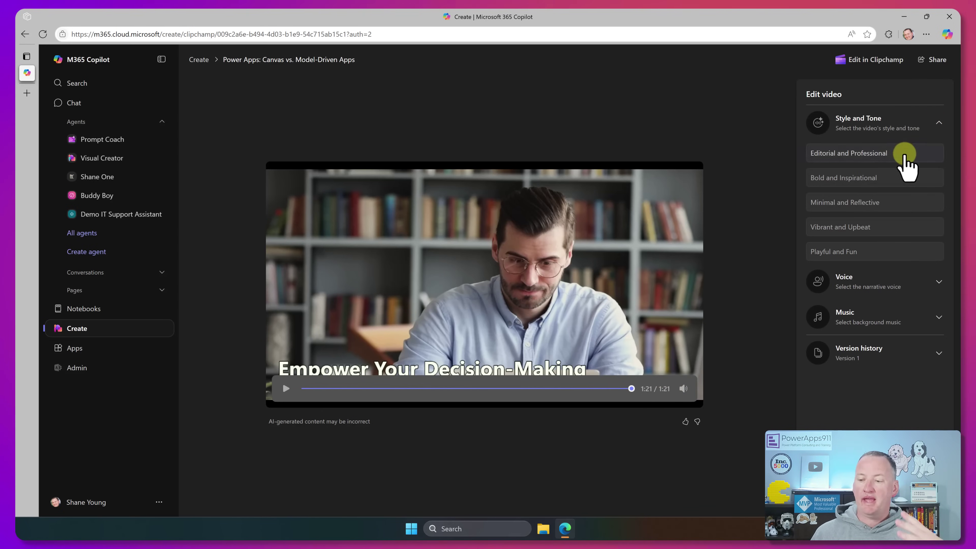
click(871, 252)
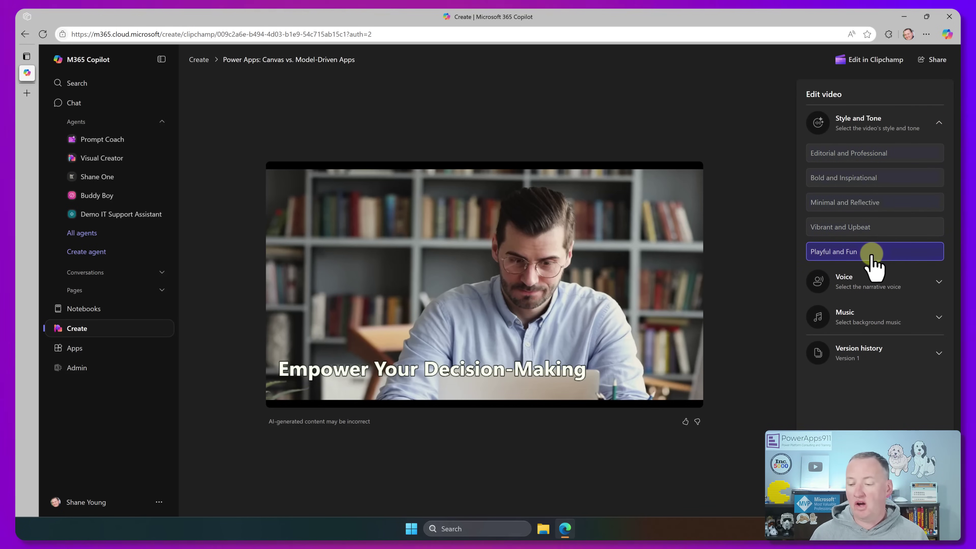
click(884, 283)
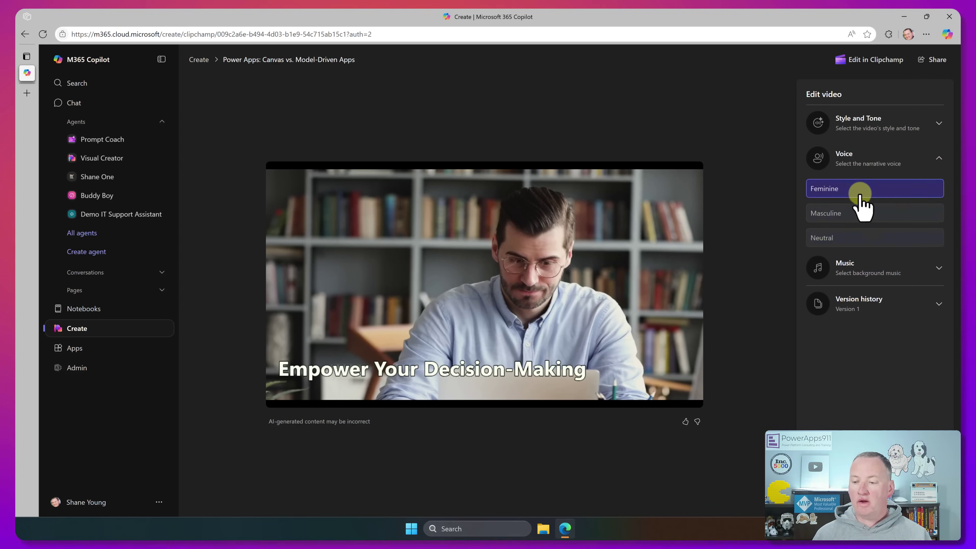
click(852, 240)
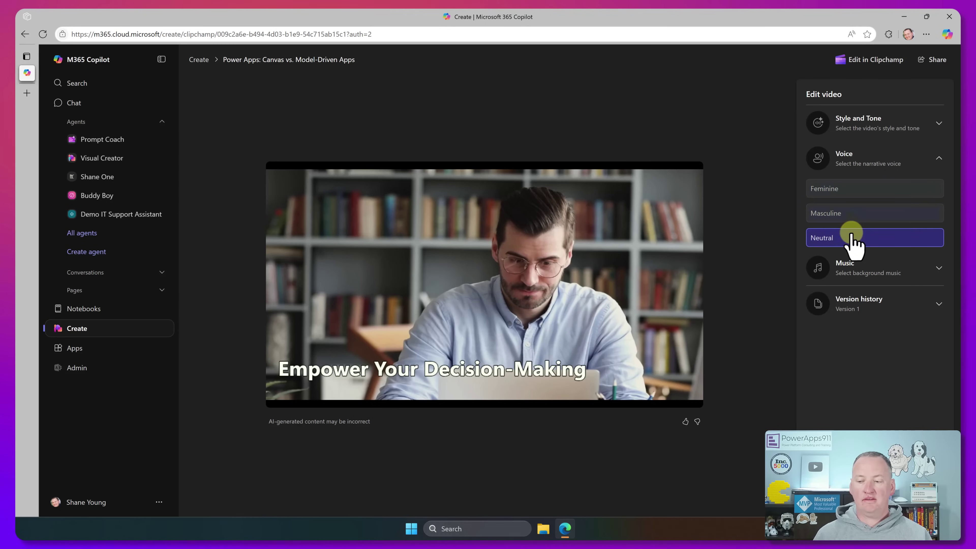
click(880, 276)
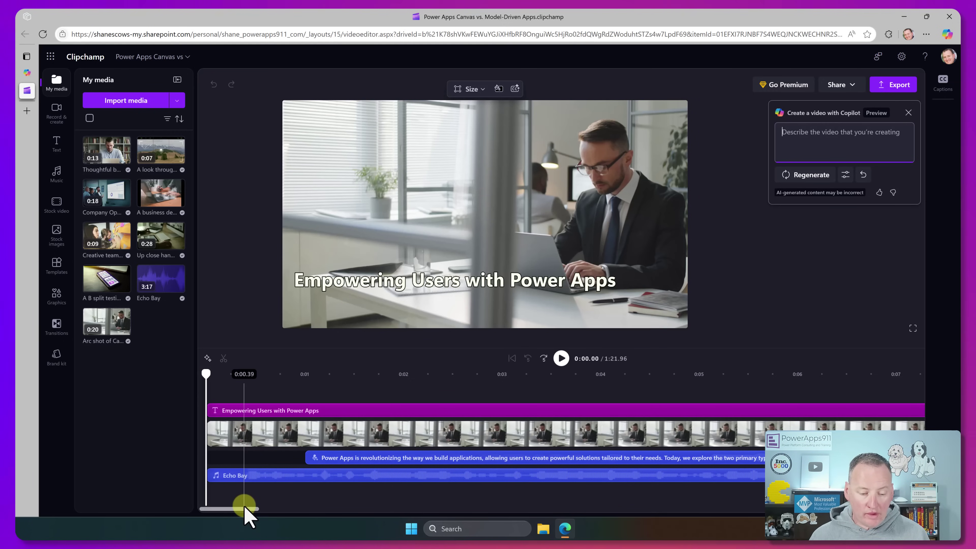
Select the Model-driven Apps narration clip and place the playhead at 0:45.35.
drag(248, 509, 524, 480)
click(516, 465)
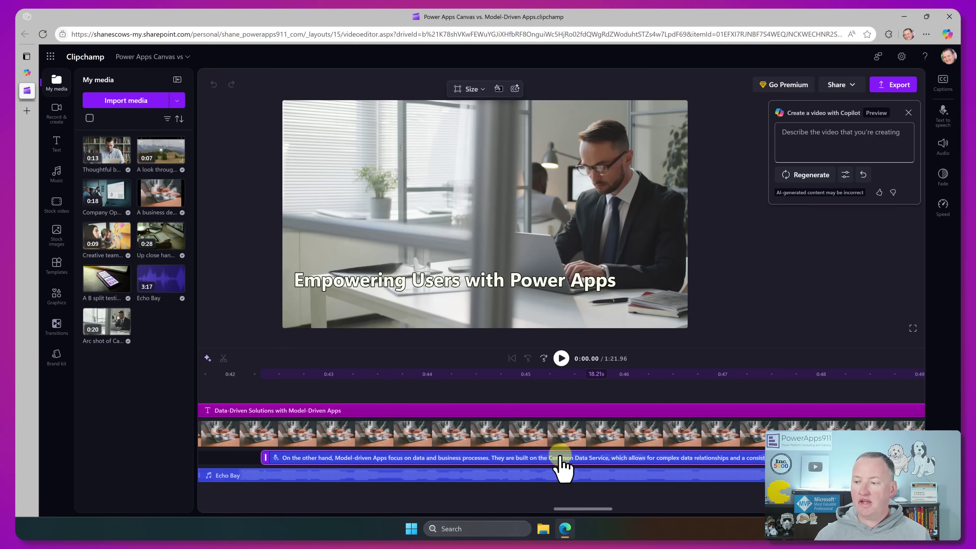
click(560, 458)
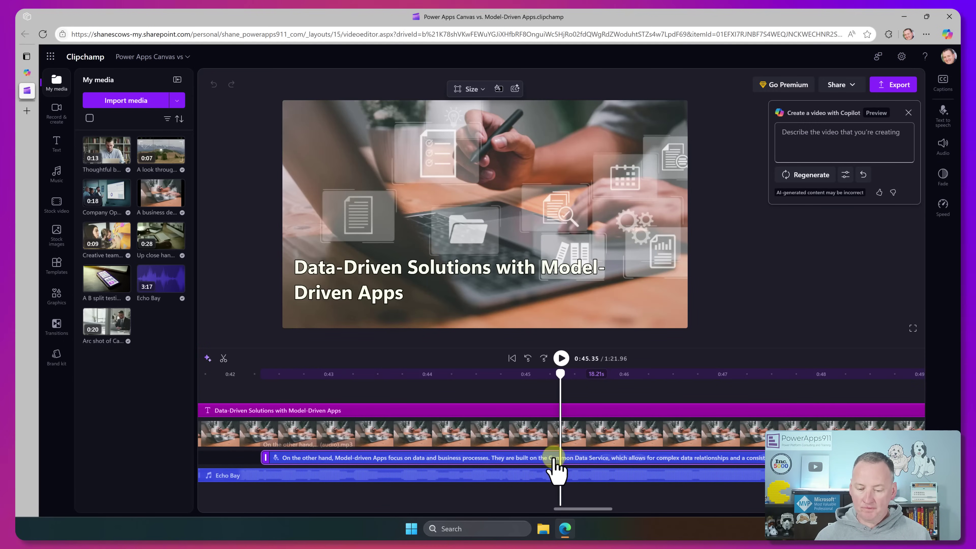
In the narration's text-to-speech settings, replace 'the Common Data Service' with 'Dataverse'.
right_click(555, 460)
click(581, 448)
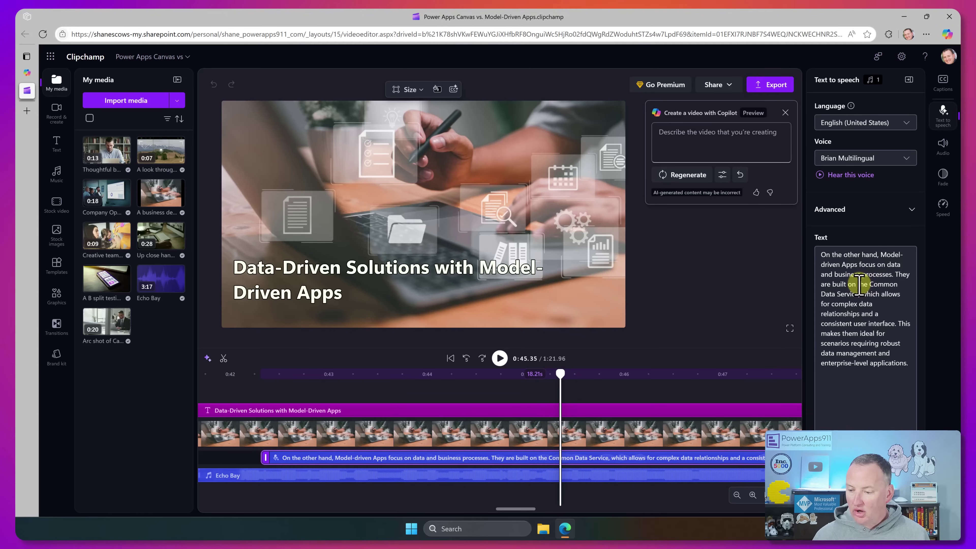
drag(858, 284, 858, 294)
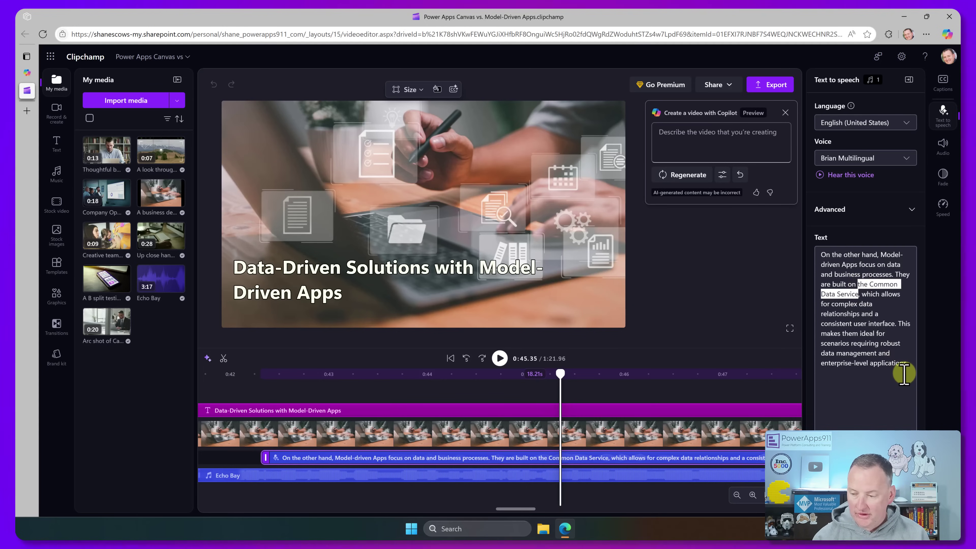
text(Dataverse)
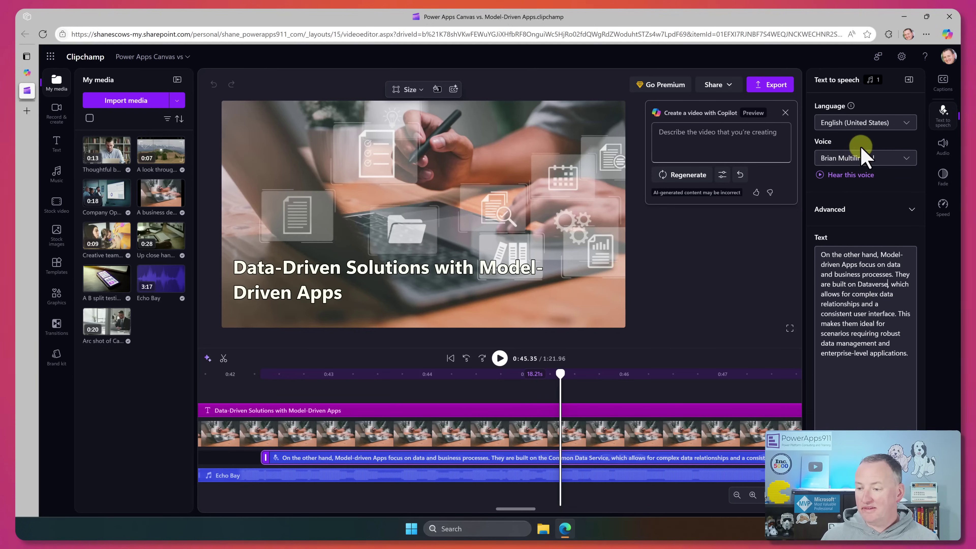
Switch the narration voice to Brandon and preview how it sounds.
click(905, 158)
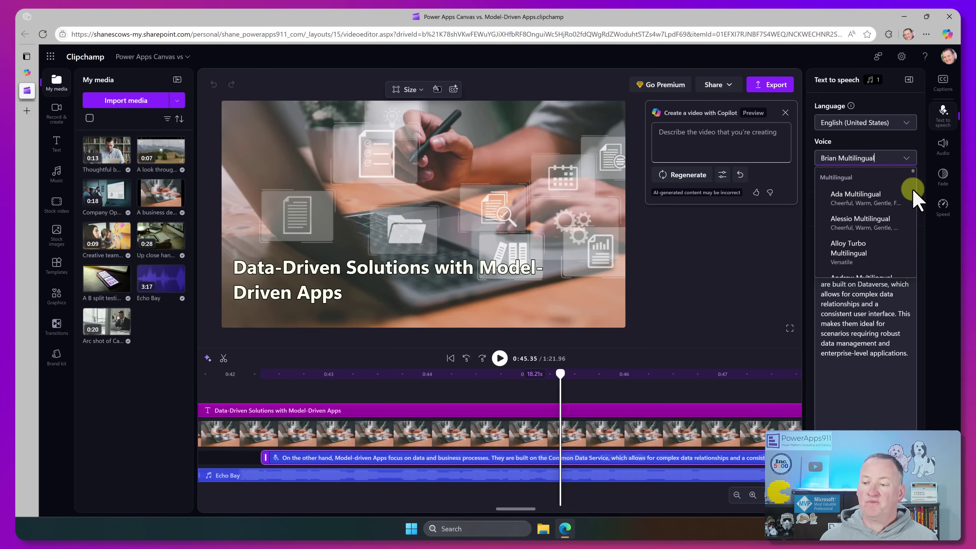
scroll(906, 196, down, 2)
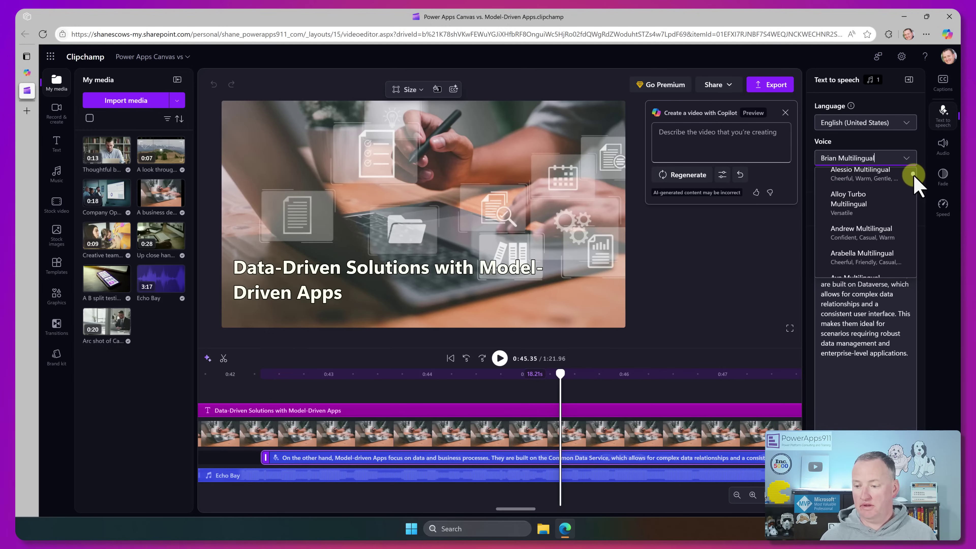
scroll(914, 176, down, 5)
scroll(911, 208, up, 5)
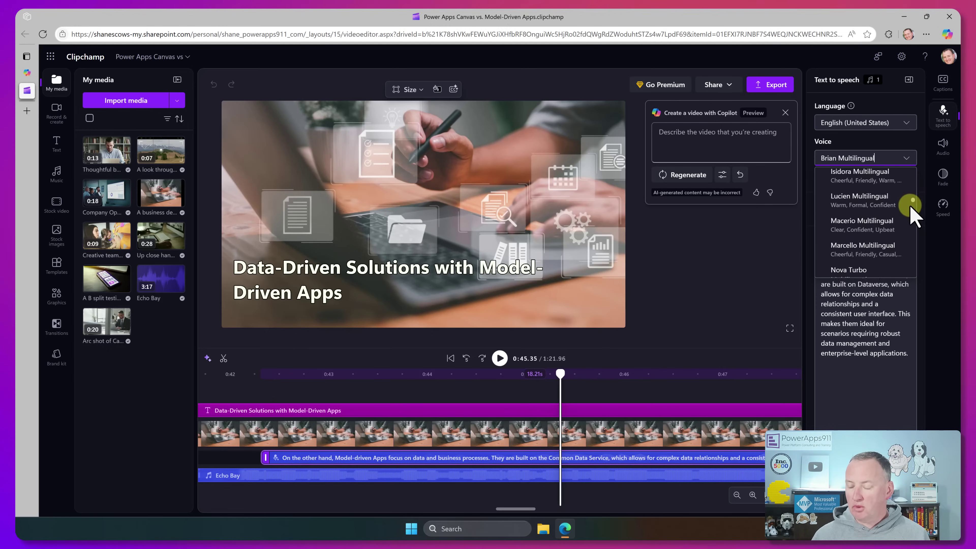
scroll(913, 250, up, 5)
scroll(911, 241, down, 1)
scroll(913, 242, down, 3)
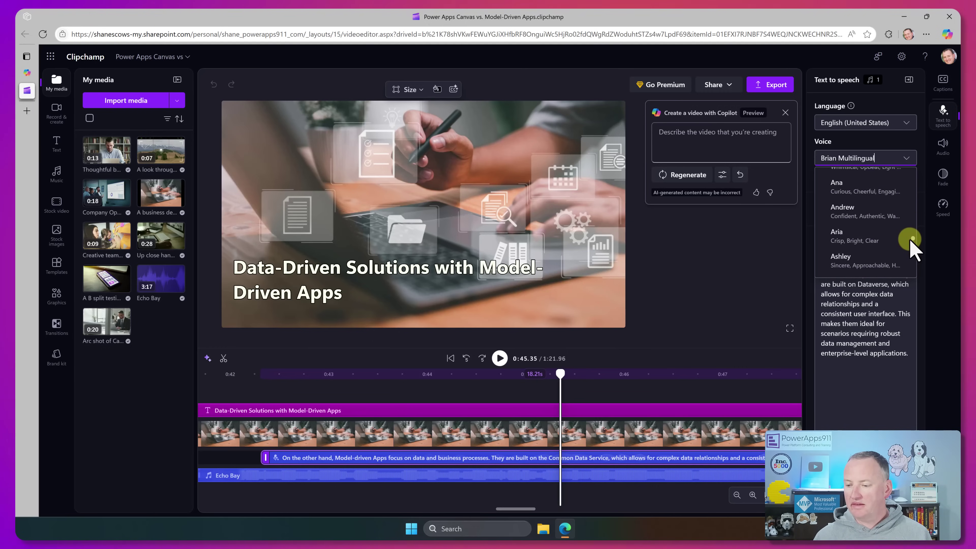
scroll(913, 241, down, 5)
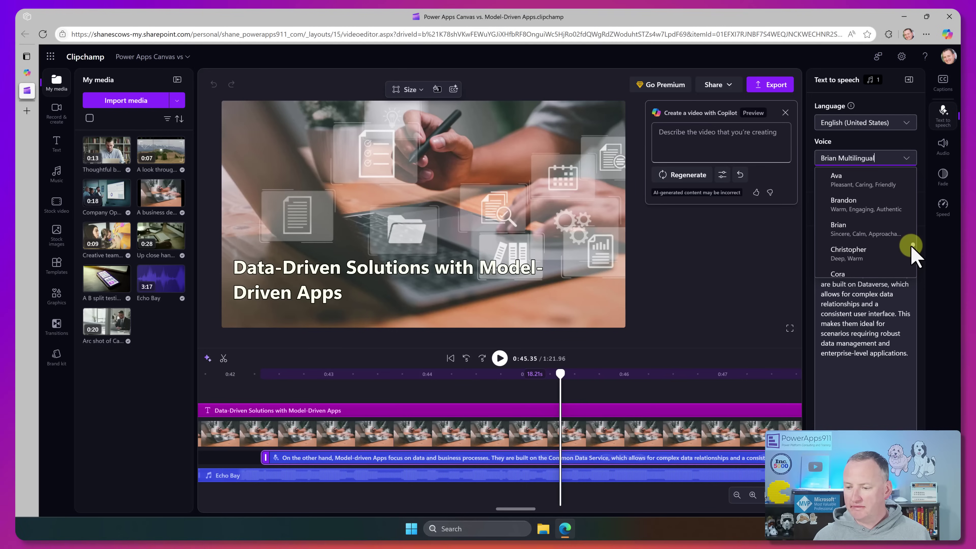
click(872, 206)
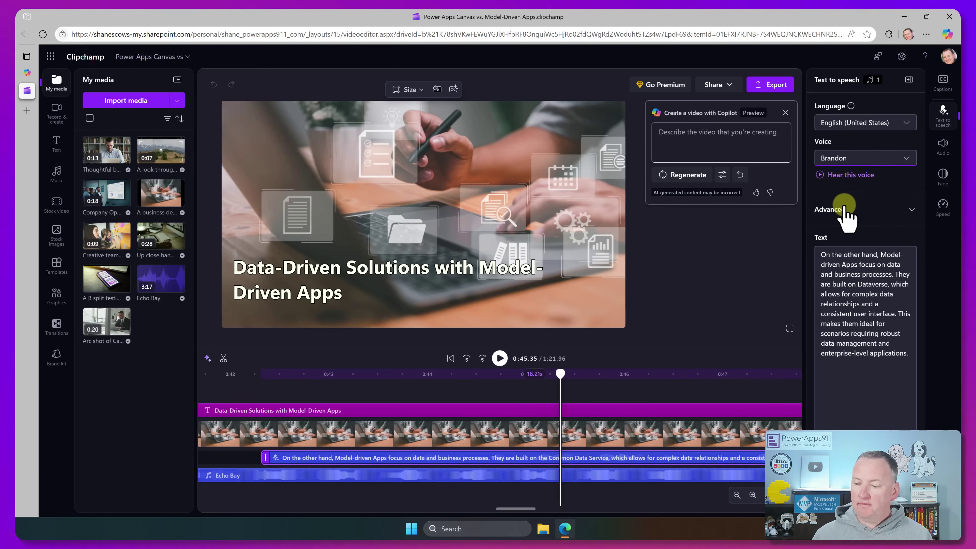
click(822, 177)
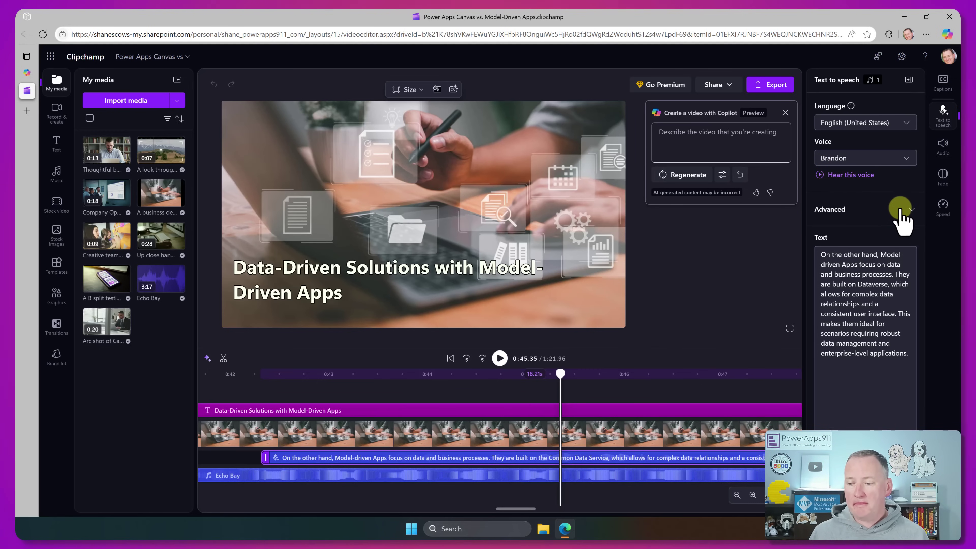
Try Extra High vocal pitch on the Brandon voice, then reset pitch to Default and pace to 1x.
click(911, 210)
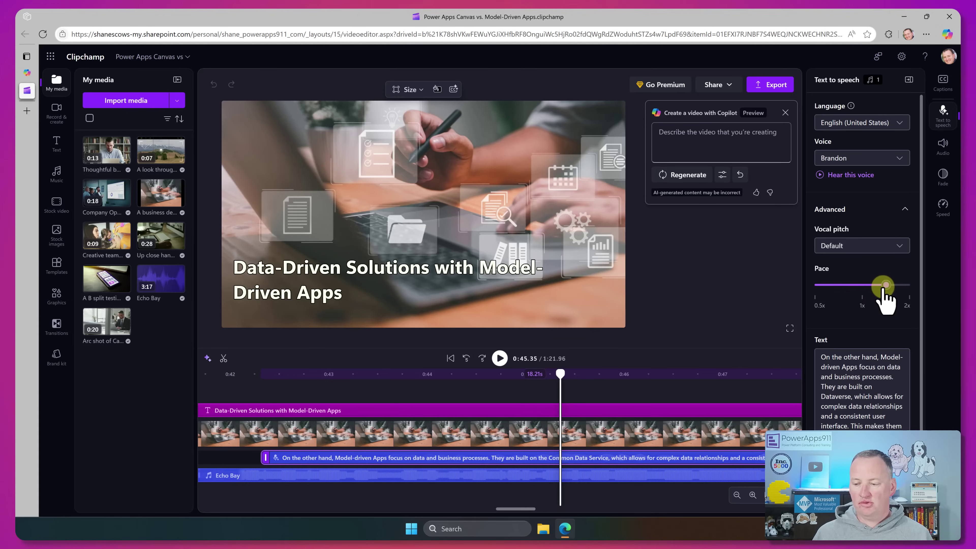
click(898, 248)
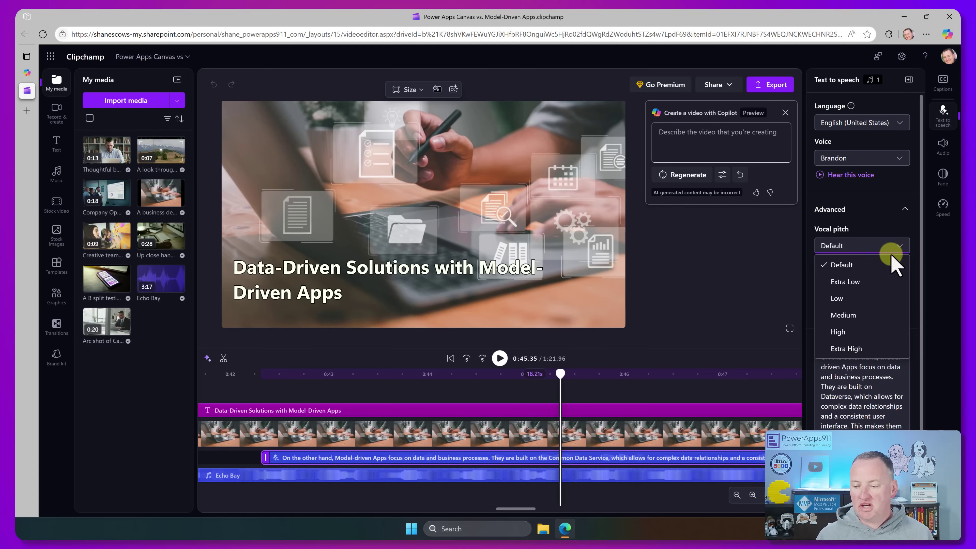
click(873, 350)
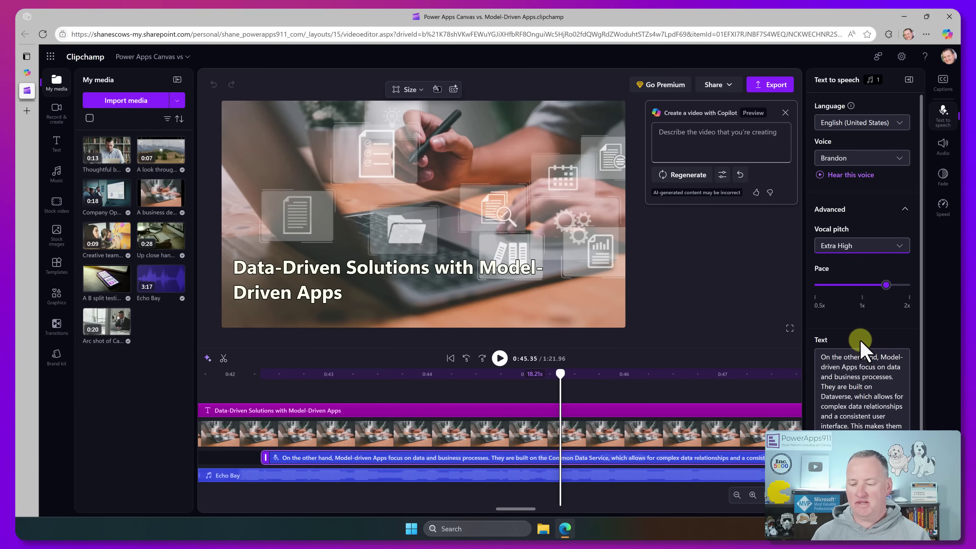
click(820, 175)
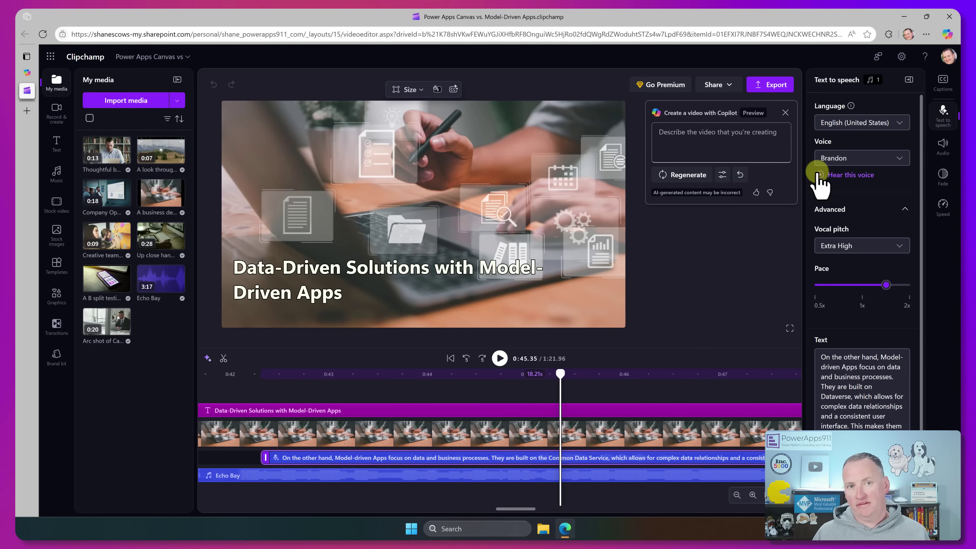
click(900, 246)
click(879, 265)
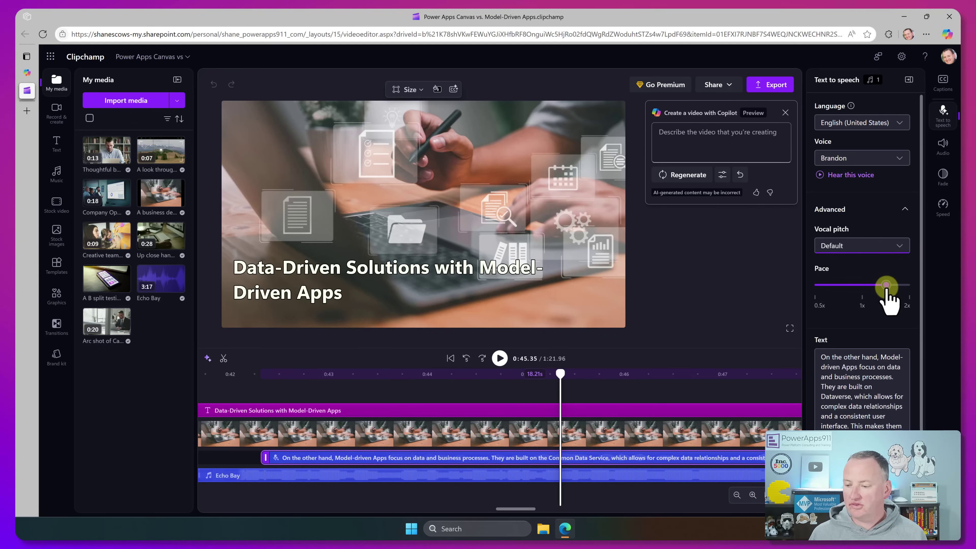
drag(886, 285, 863, 285)
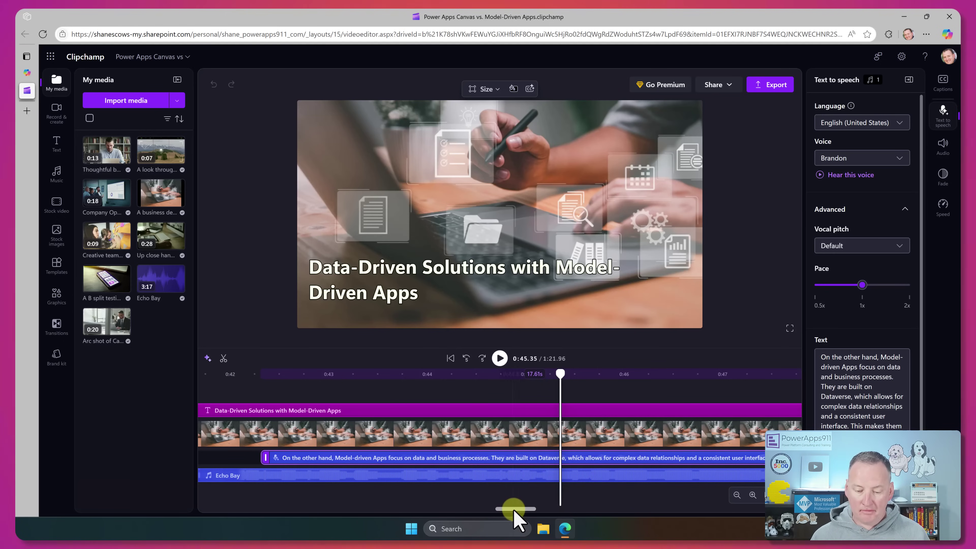
Set the Canvas Apps narration voice to Cora Multilingual, move the playhead to 0:40.45 and zoom out.
drag(517, 509, 489, 520)
click(419, 459)
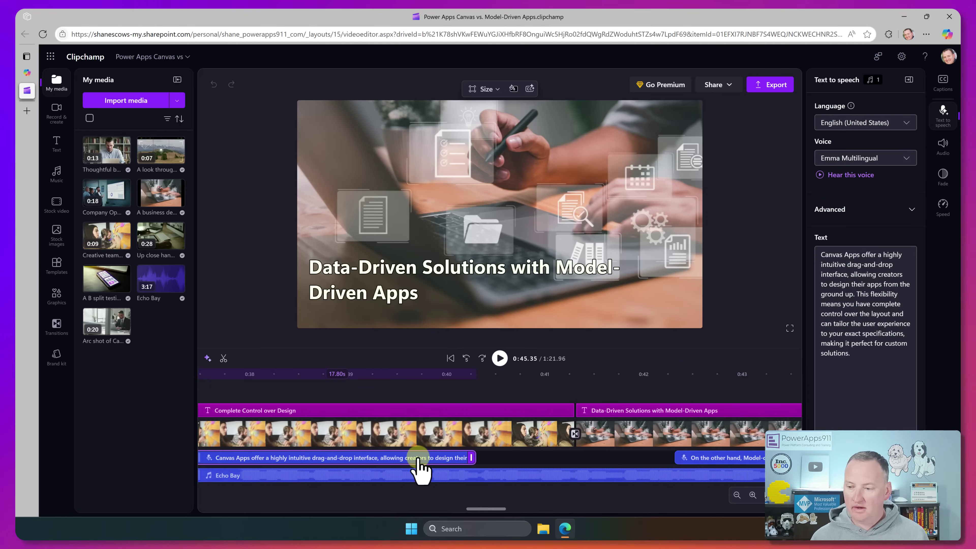
click(869, 158)
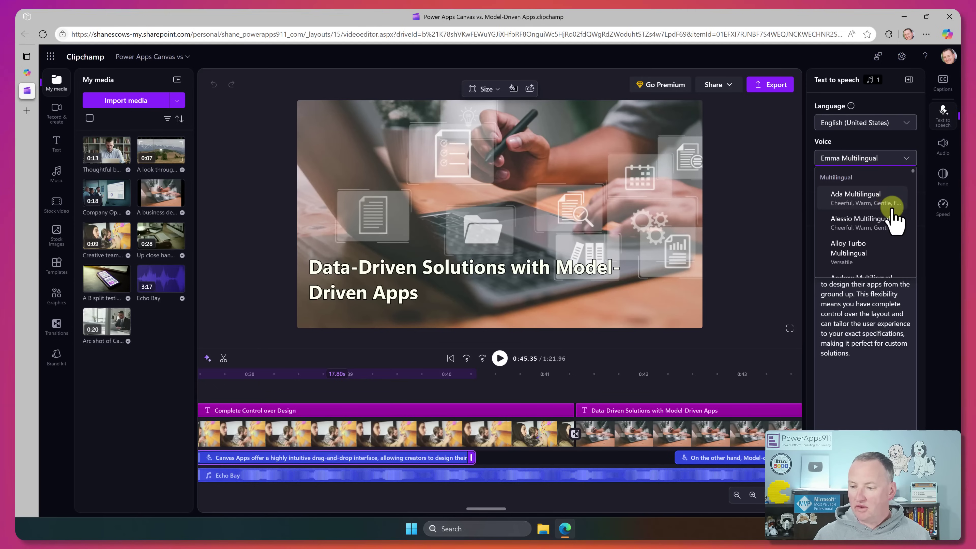
scroll(881, 242, down, 5)
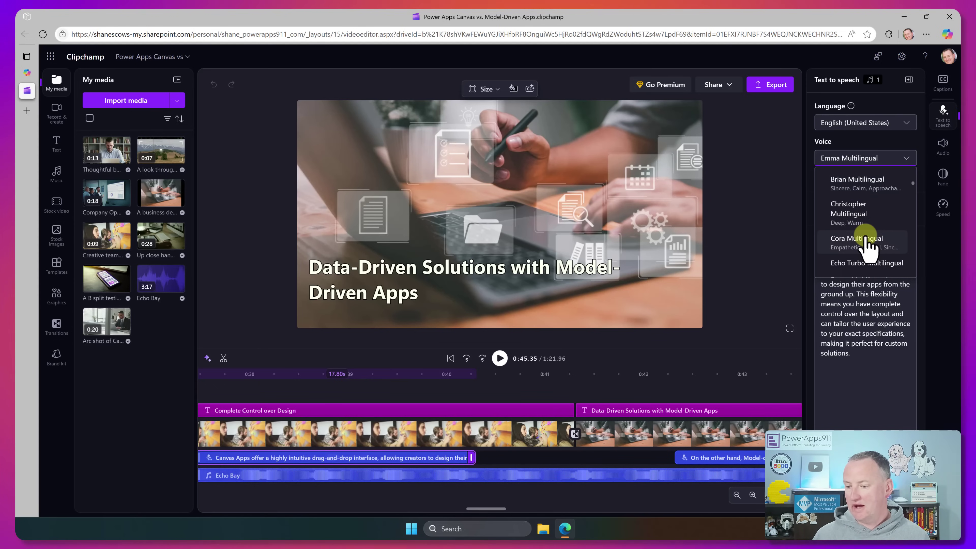
click(854, 192)
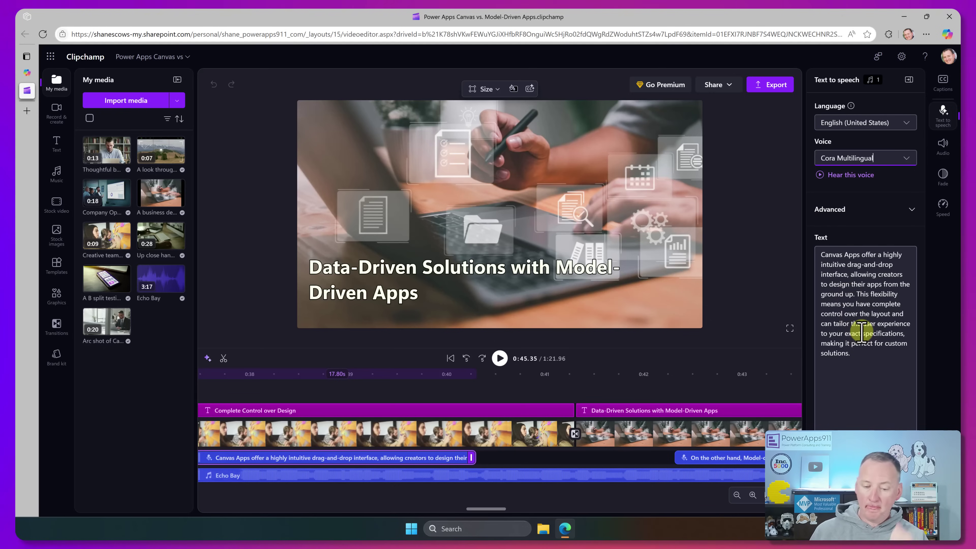
click(490, 508)
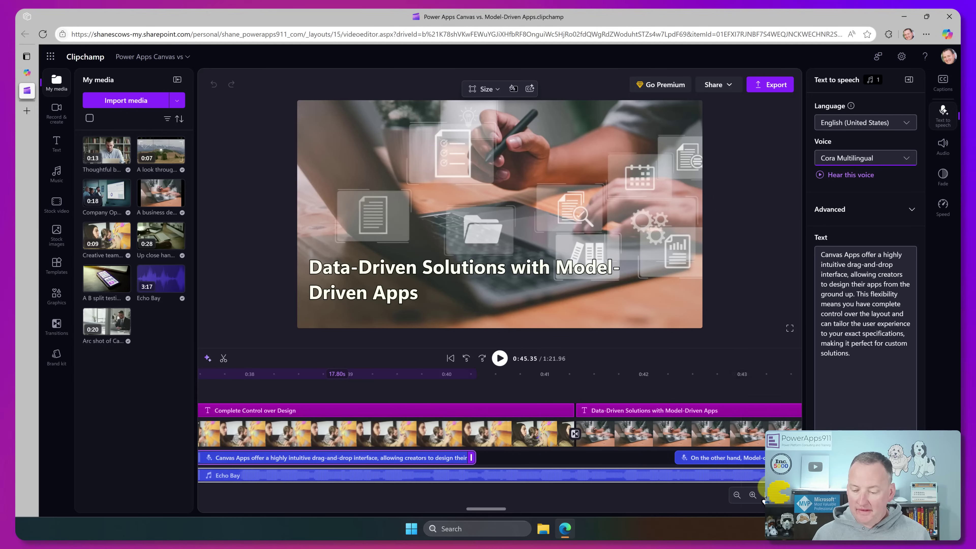
click(737, 495)
Select the Custom Solutions with Canvas Apps footage and import the Power Apps screenshot from Downloads.
click(737, 495)
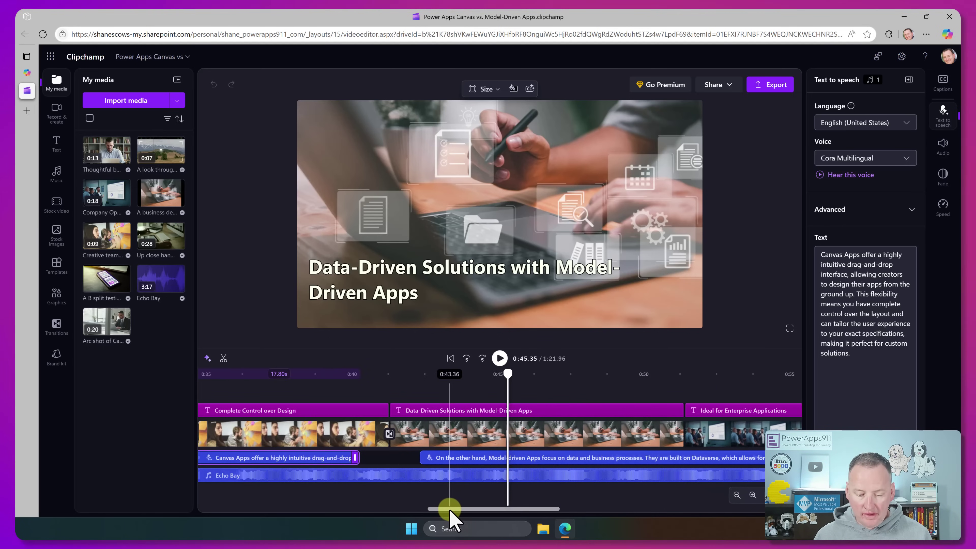
drag(450, 510, 354, 510)
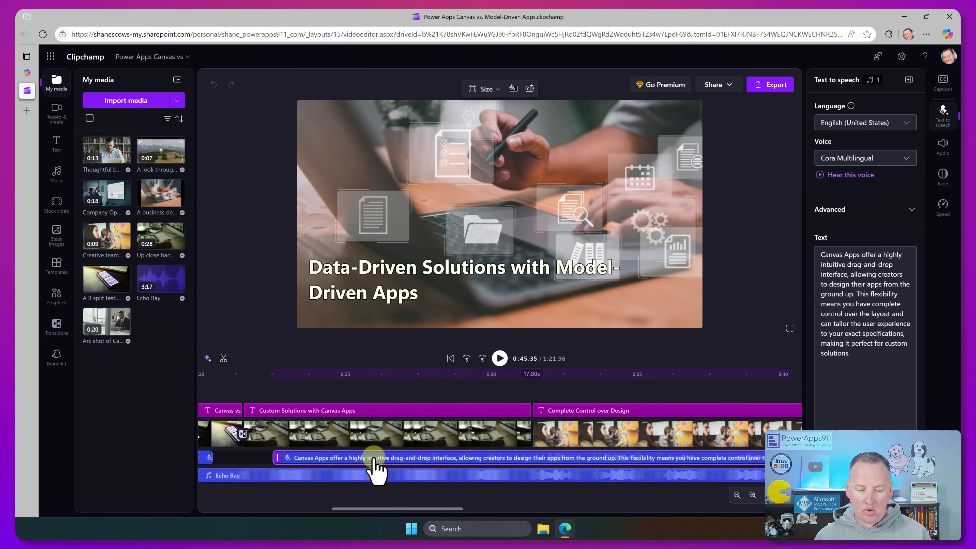
click(372, 437)
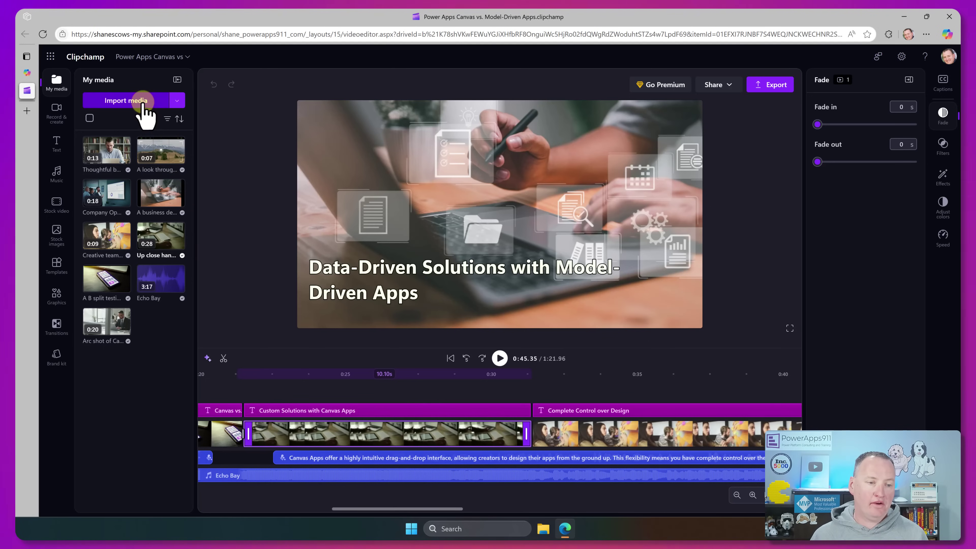
click(126, 101)
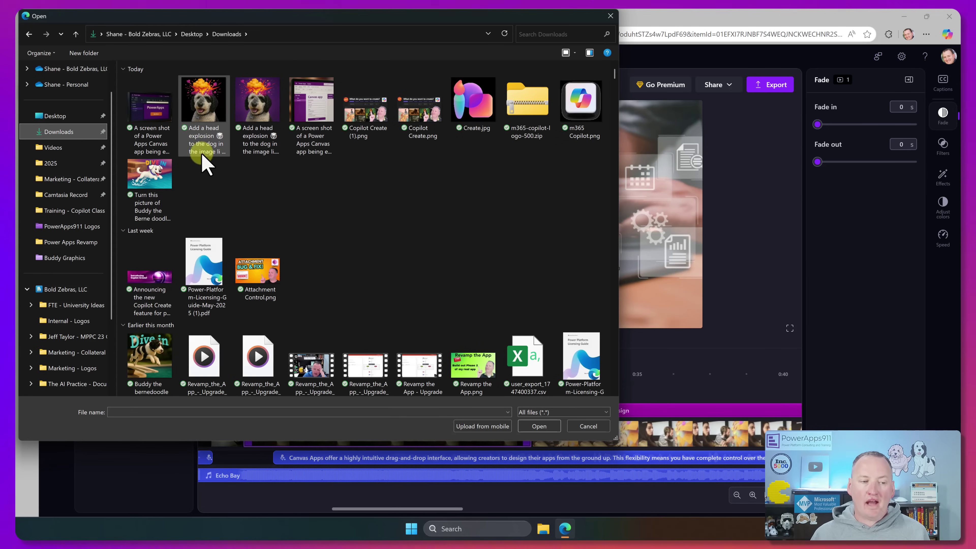
click(156, 127)
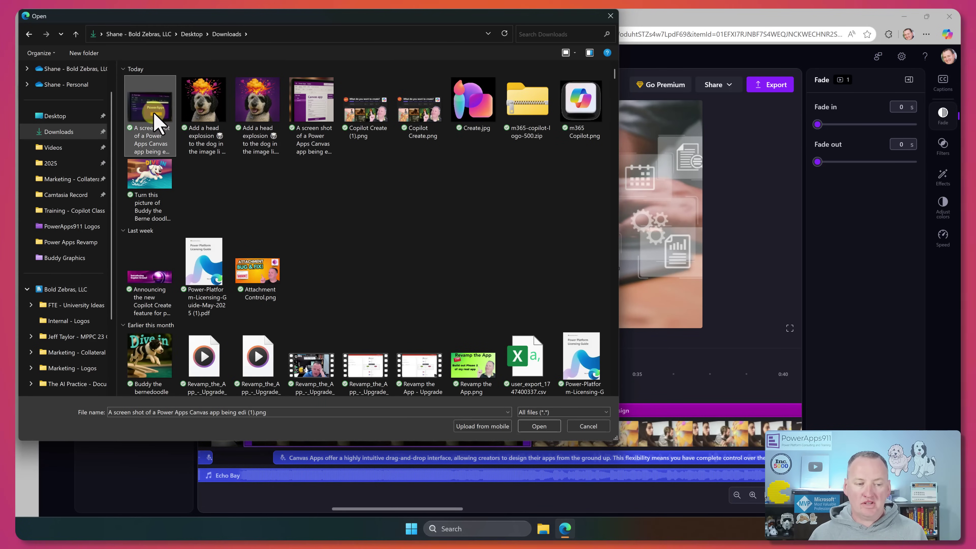
double_click(157, 125)
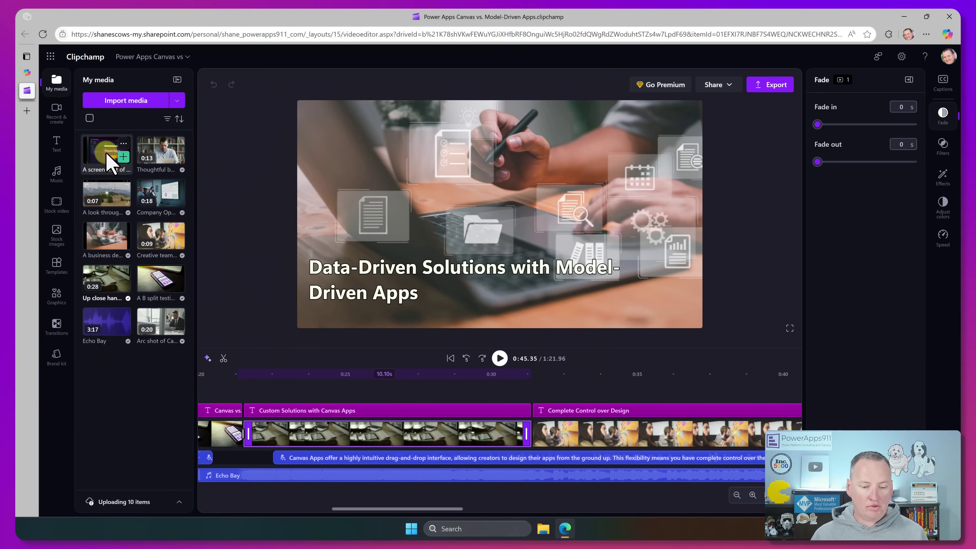
Drop the screenshot onto the Custom Solutions footage and scrub to that scene at about 0:21.
drag(108, 159, 323, 443)
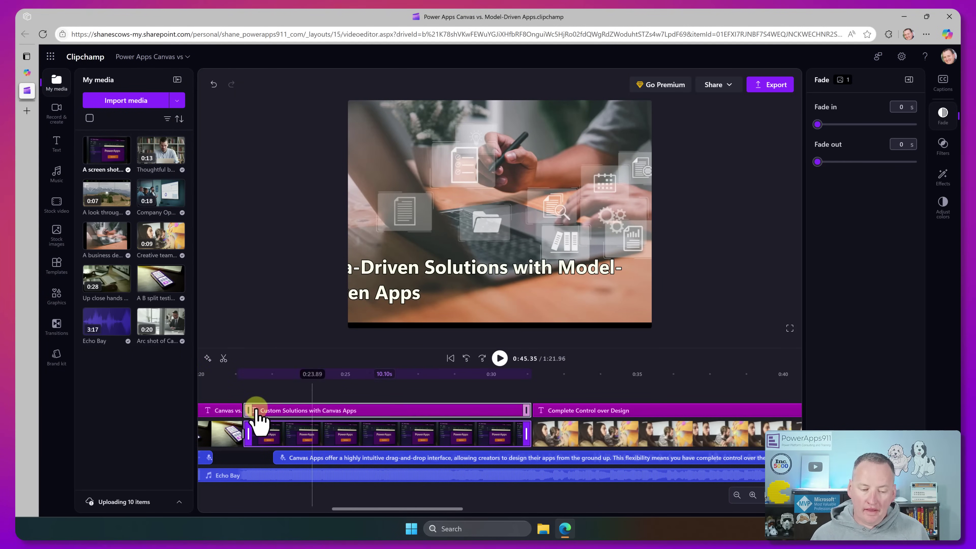
click(233, 375)
drag(233, 381, 284, 385)
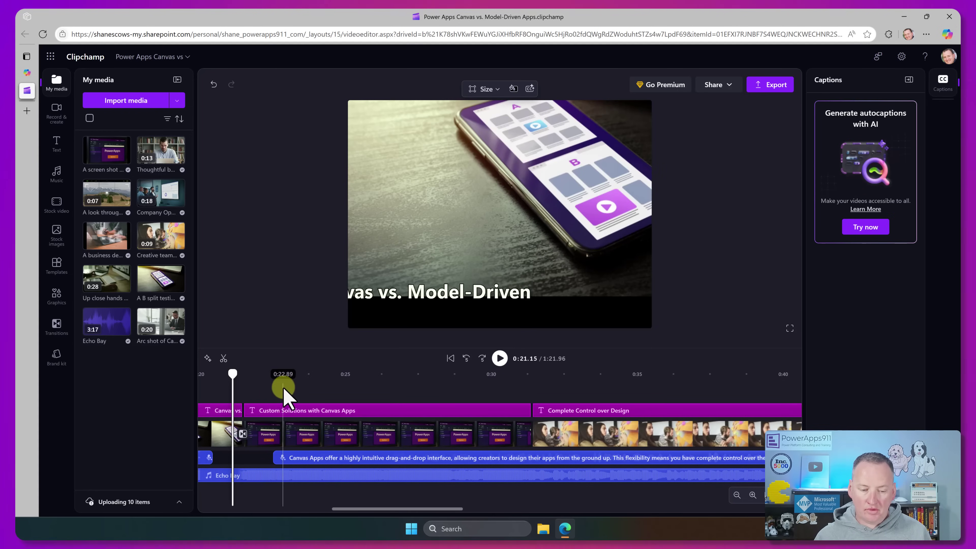
click(487, 246)
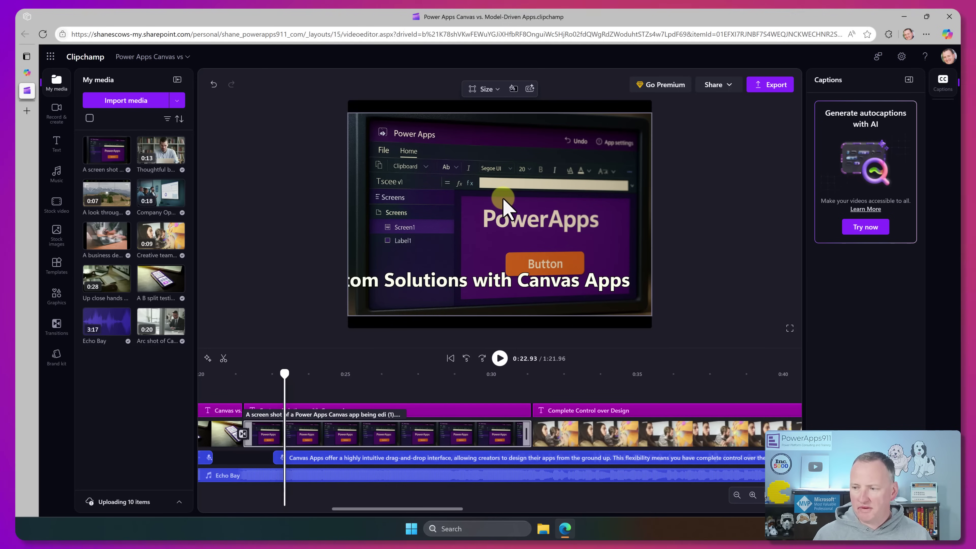
Apply the Slow zoom random effect to the screenshot clip and preview it from 0:20.40.
click(511, 204)
click(348, 448)
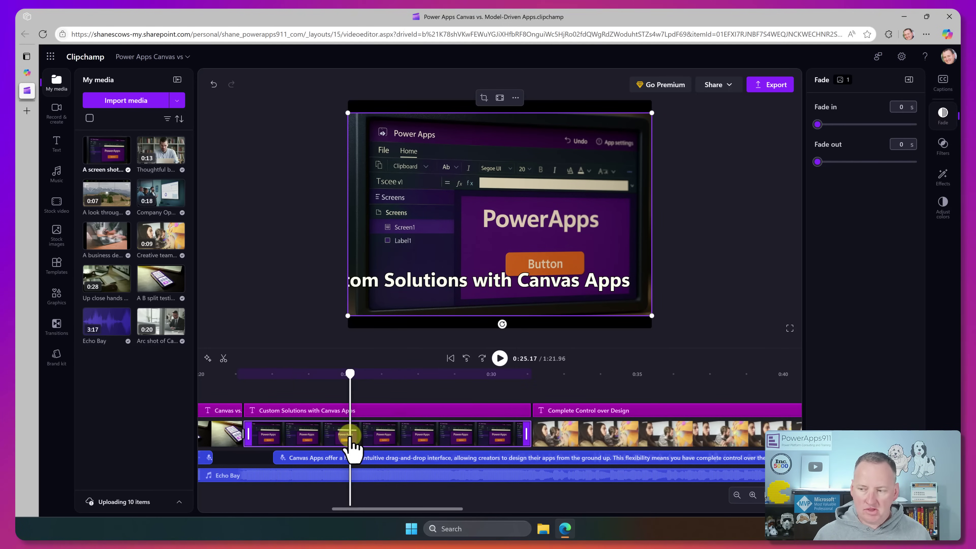
click(944, 178)
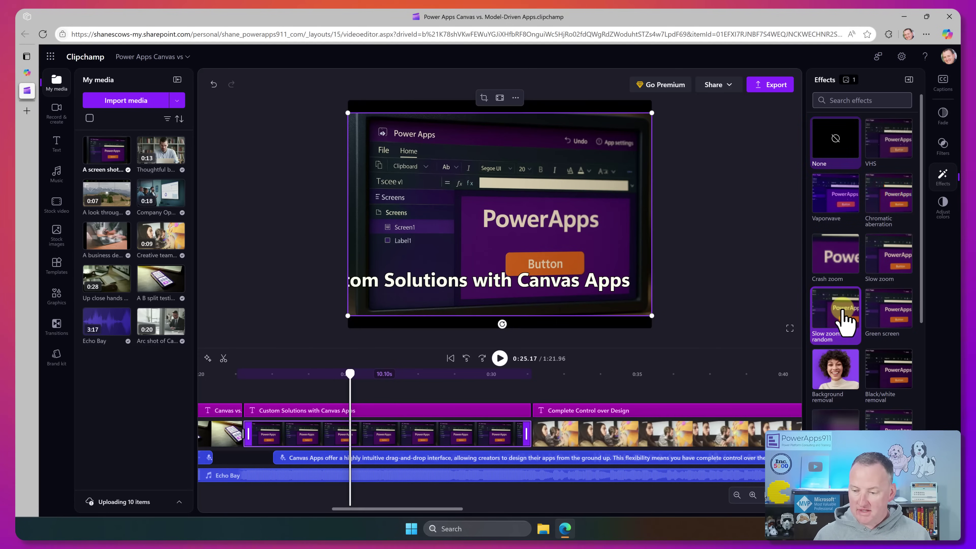
click(842, 315)
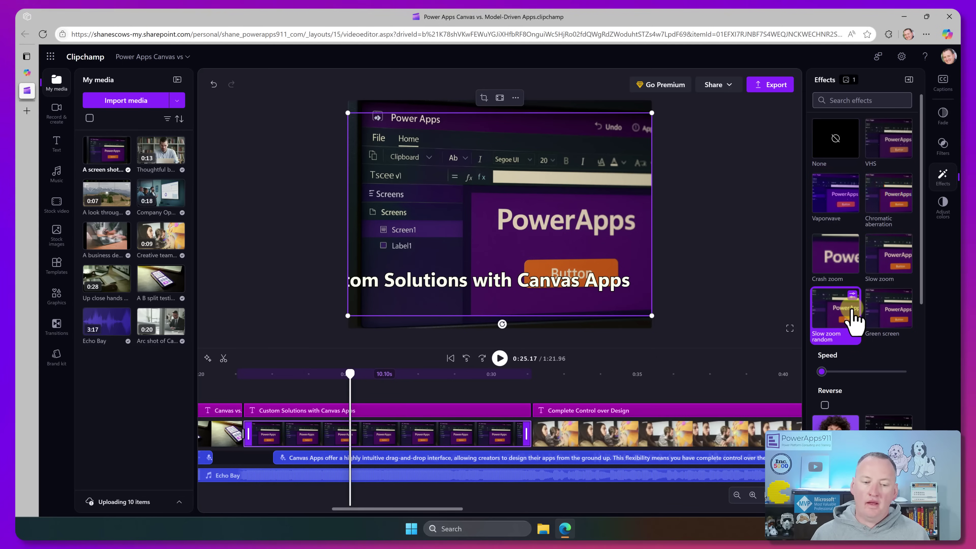
click(211, 374)
click(500, 359)
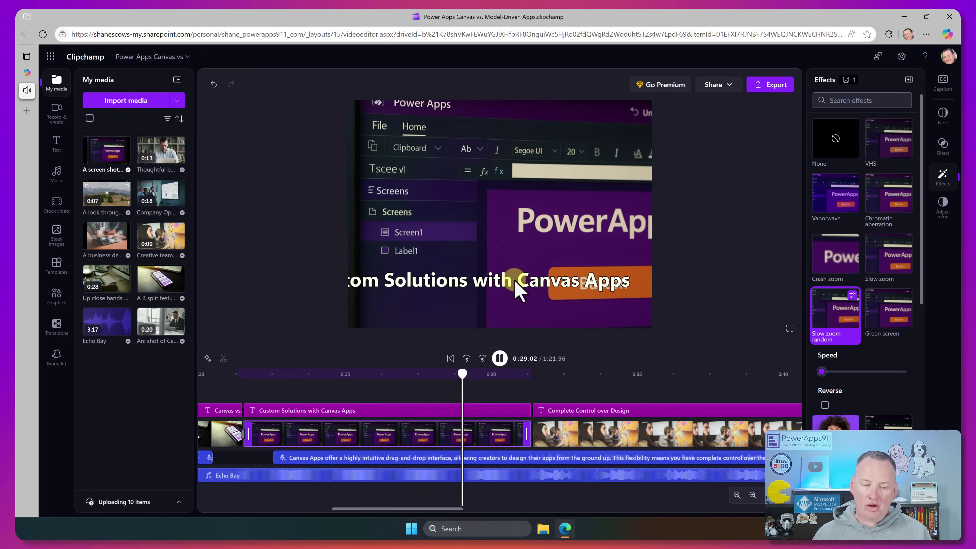
click(500, 358)
Shrink the Custom Solutions caption to size 21 and move it lower in the frame.
click(493, 315)
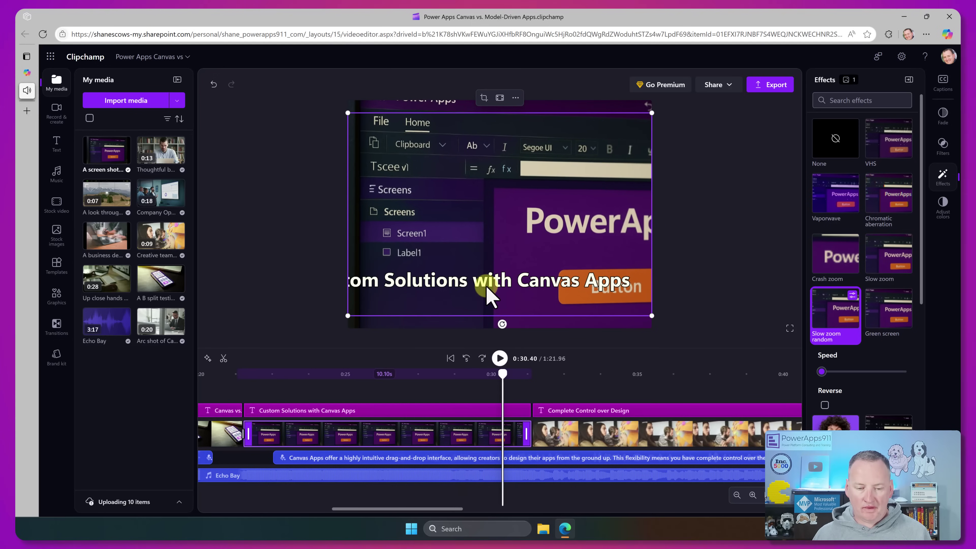
click(490, 296)
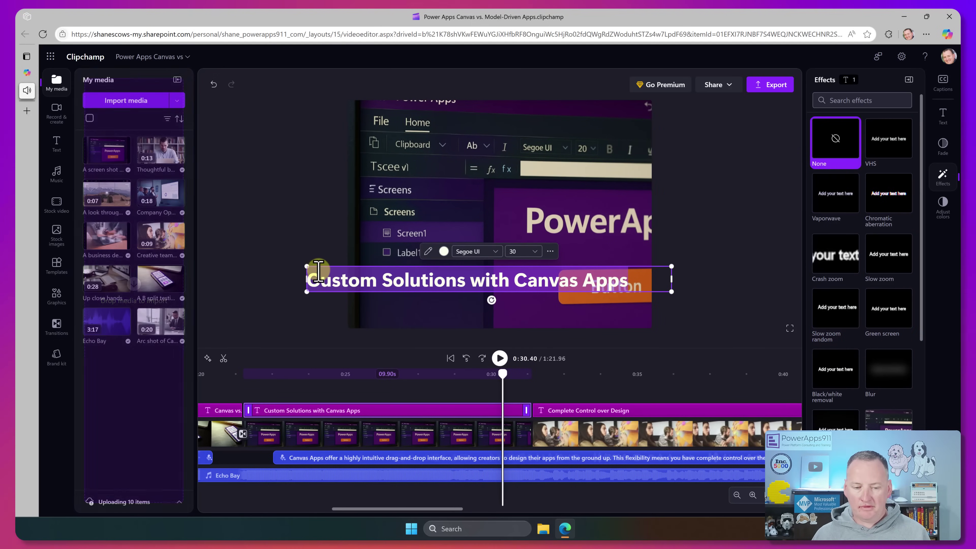
drag(306, 269, 418, 275)
drag(512, 296, 483, 321)
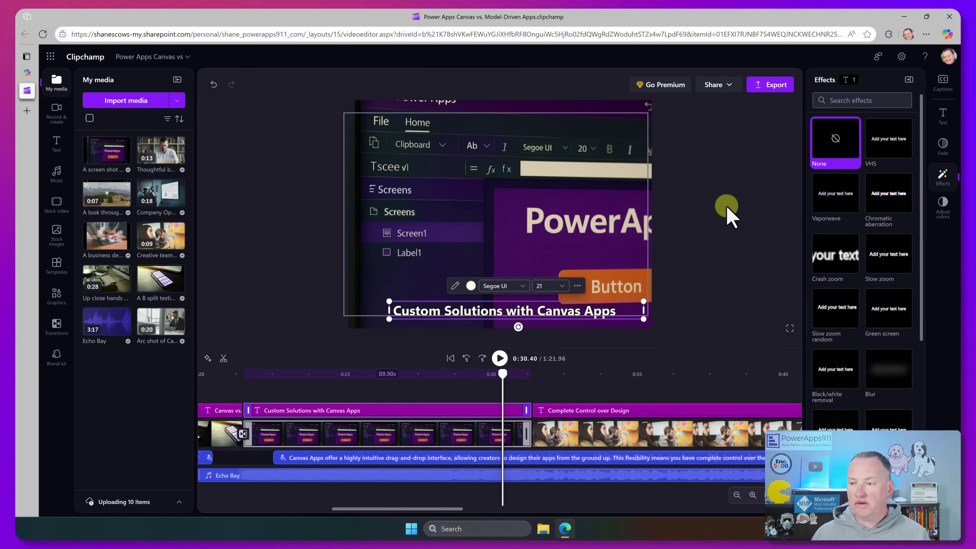
Show the Generate autocaptions with AI panel from the Captions option in the property rail.
click(944, 97)
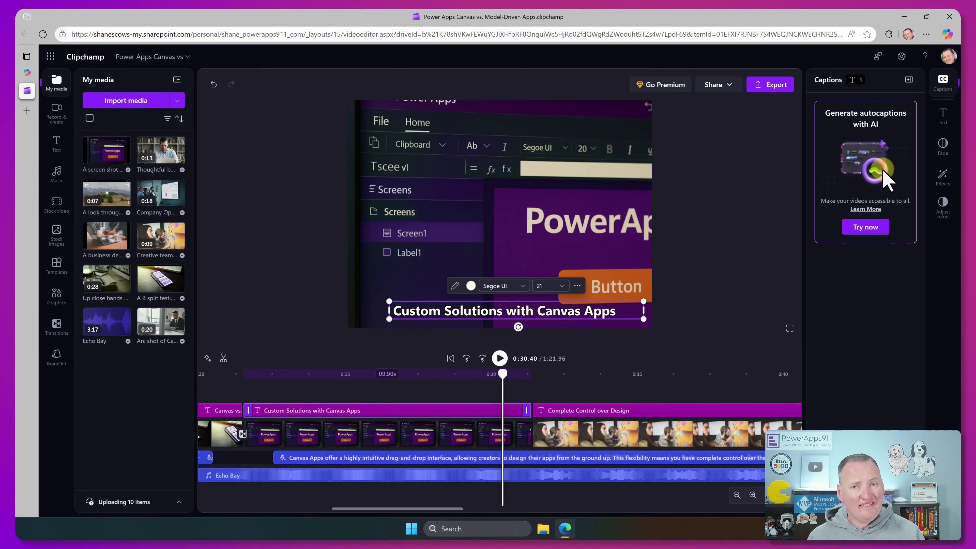
Back on the Copilot Create page, load the post-event feedback survey prompt, then choose Edit an image.
click(28, 76)
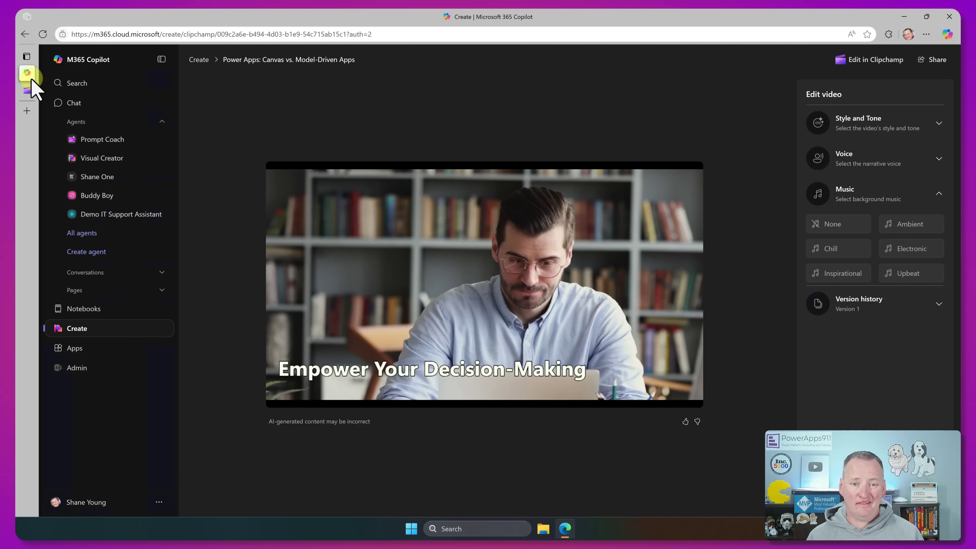
click(184, 66)
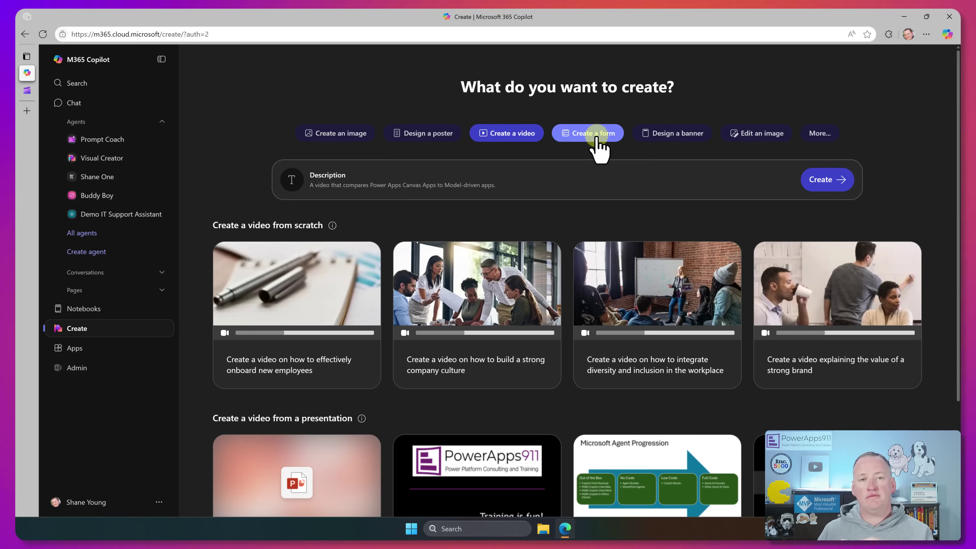
click(597, 140)
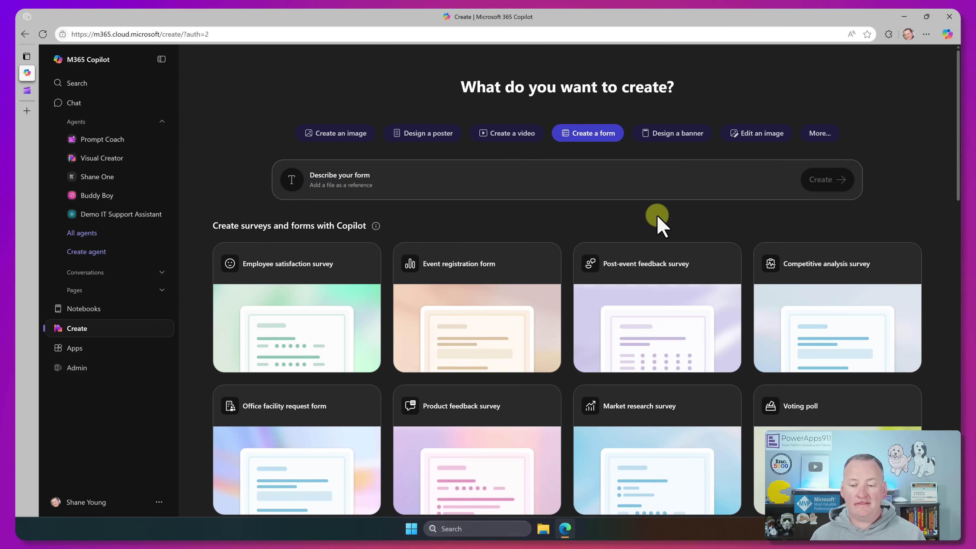
mouse_move(612, 298)
click(669, 341)
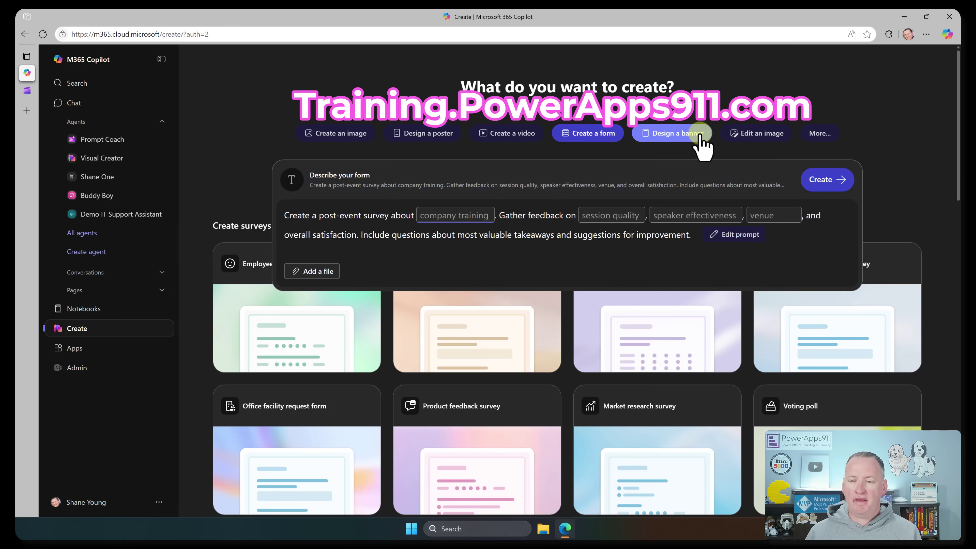
click(754, 139)
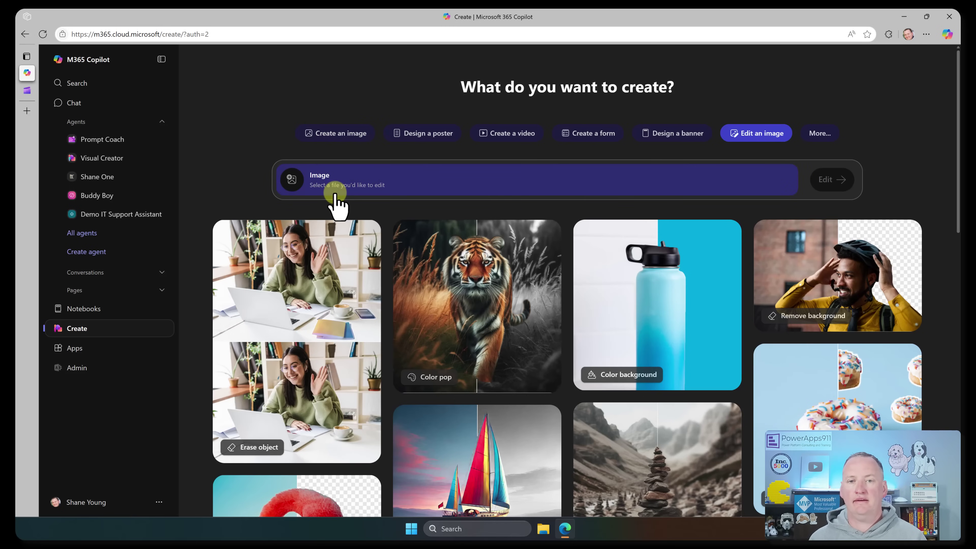
Expand More... to reveal the Document, Presentation, Workbook, templates and brand kits options.
click(830, 133)
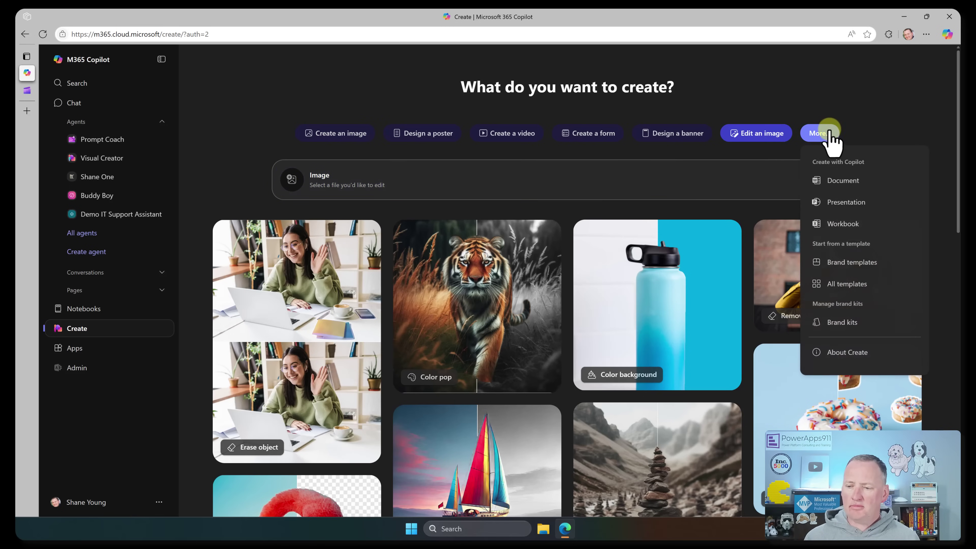